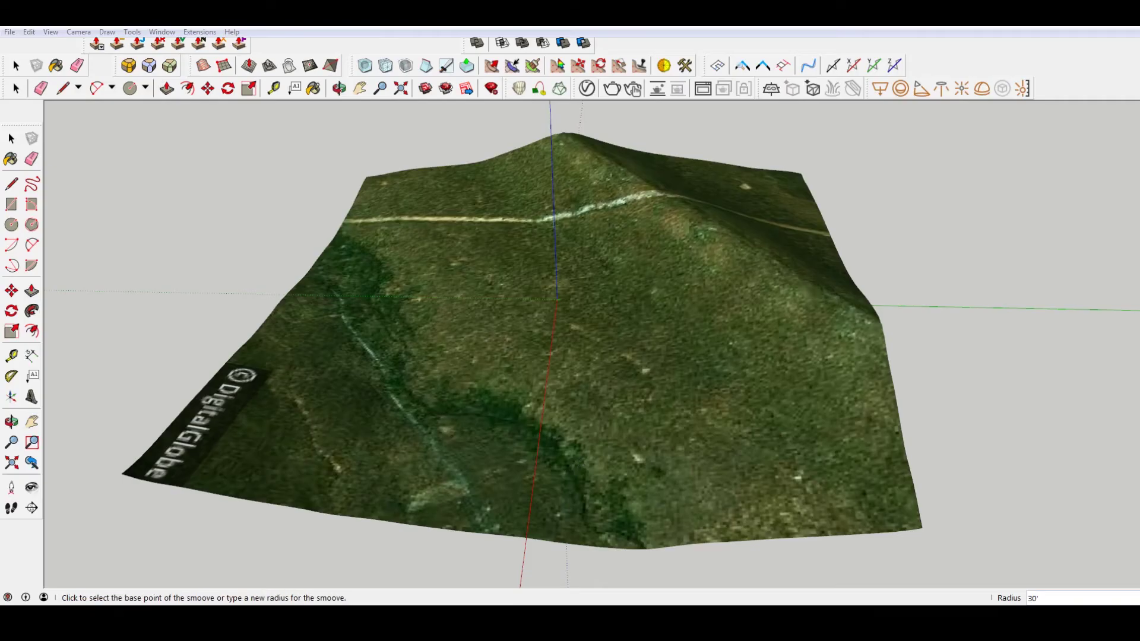
# - Turn on Hidden Geometry to reveal the terrain's triangulated mesh grid
pyautogui.click(51, 31)
pyautogui.click(53, 44)
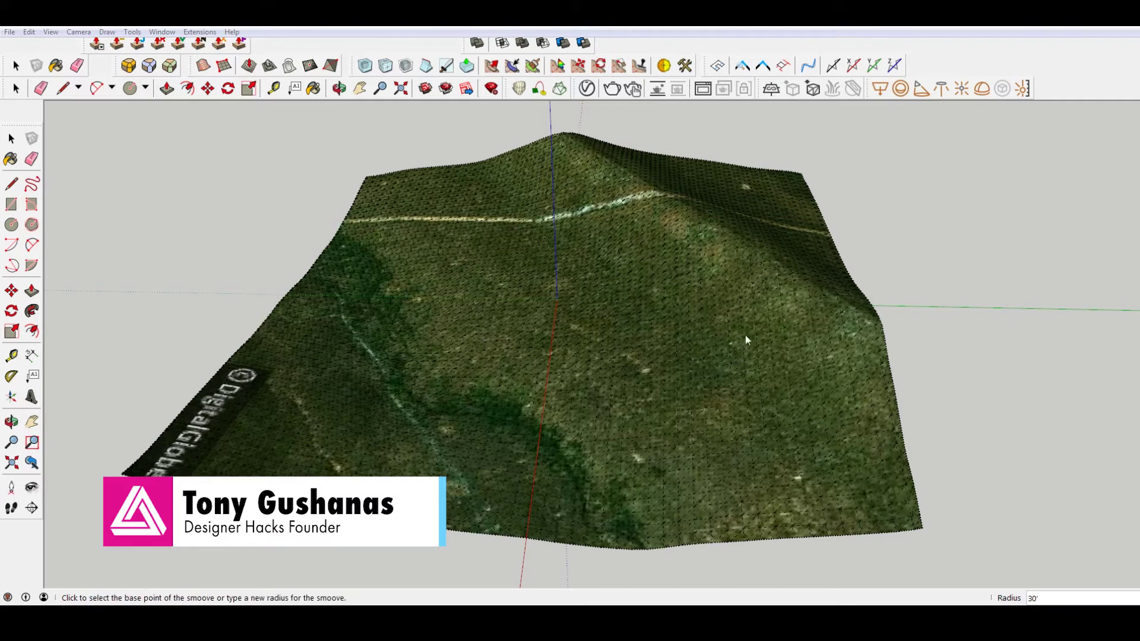
pyautogui.scroll(5, 746, 335)
pyautogui.moveTo(646, 314)
pyautogui.mouseDown(button='middle')
pyautogui.moveTo(808, 362)
pyautogui.moveTo(629, 376)
pyautogui.mouseUp(button='middle')
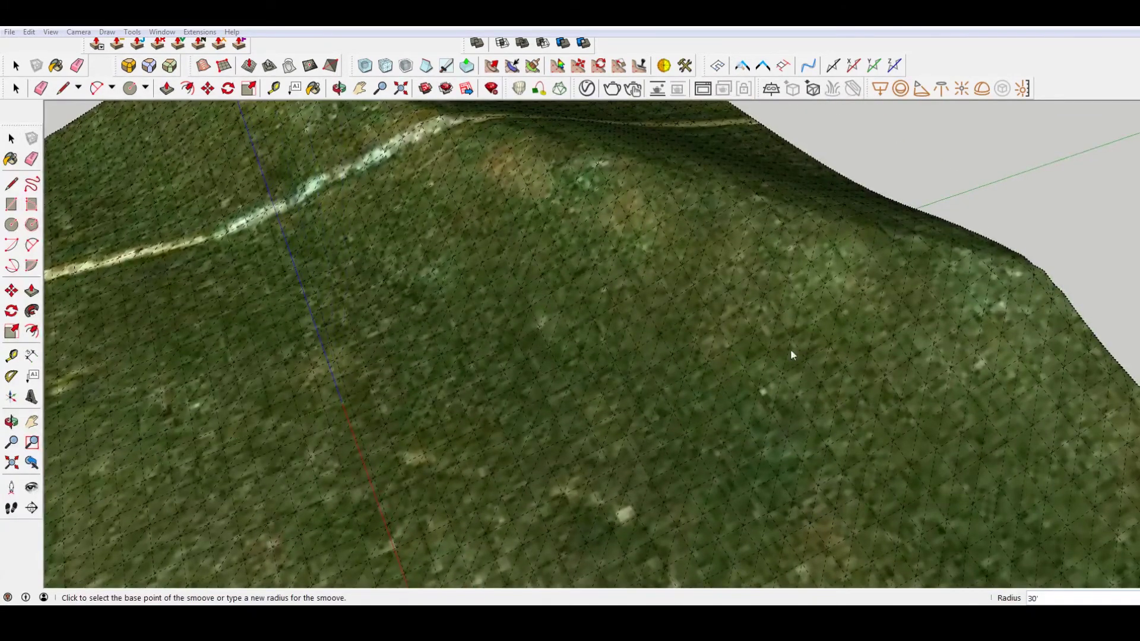
pyautogui.scroll(-5, 789, 353)
pyautogui.moveTo(789, 353); pyautogui.dragTo(496, 174, button='middle')
pyautogui.moveTo(560, 209)
pyautogui.mouseDown(button='middle')
pyautogui.moveTo(648, 276)
pyautogui.moveTo(738, 395)
pyautogui.mouseUp(button='middle')
pyautogui.scroll(3, 615, 207)
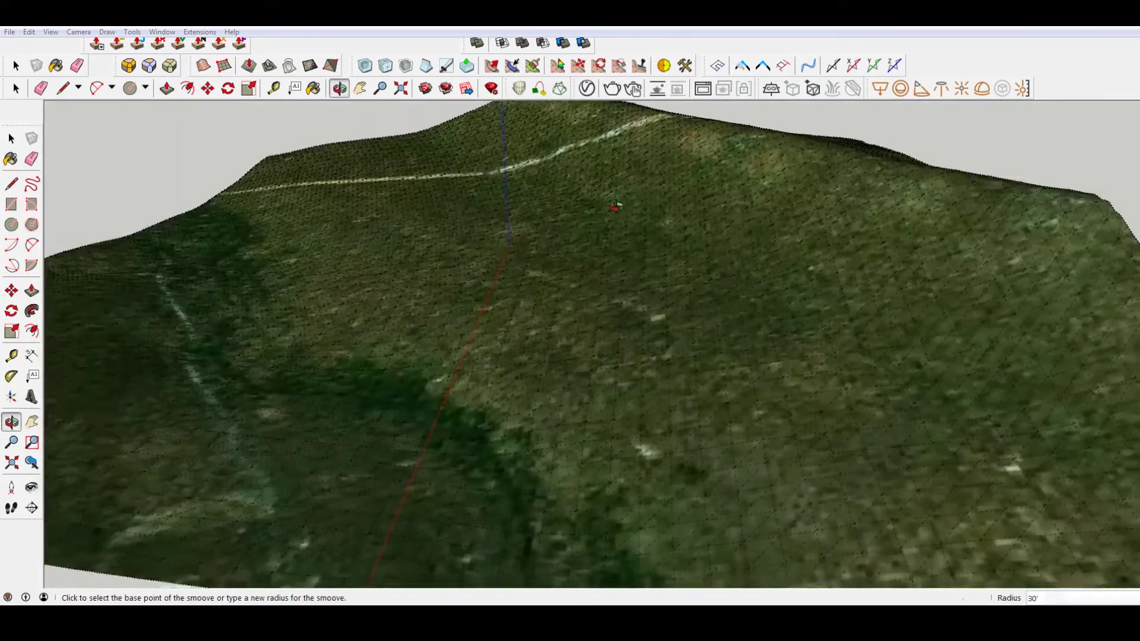
pyautogui.moveTo(615, 206)
pyautogui.mouseDown(button='middle')
pyautogui.moveTo(725, 255)
pyautogui.moveTo(919, 241)
pyautogui.mouseUp(button='middle')
pyautogui.scroll(3, 918, 242)
pyautogui.press('l')
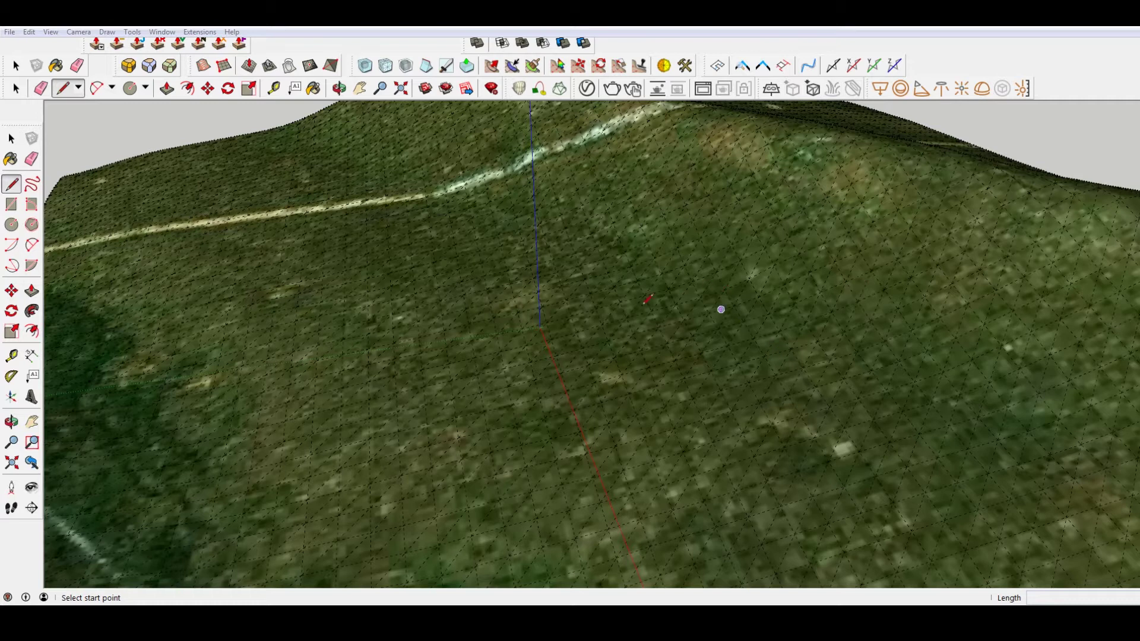
# - Trace a closed, roughly circular polygon of line segments on the terrain
pyautogui.click(51, 31)
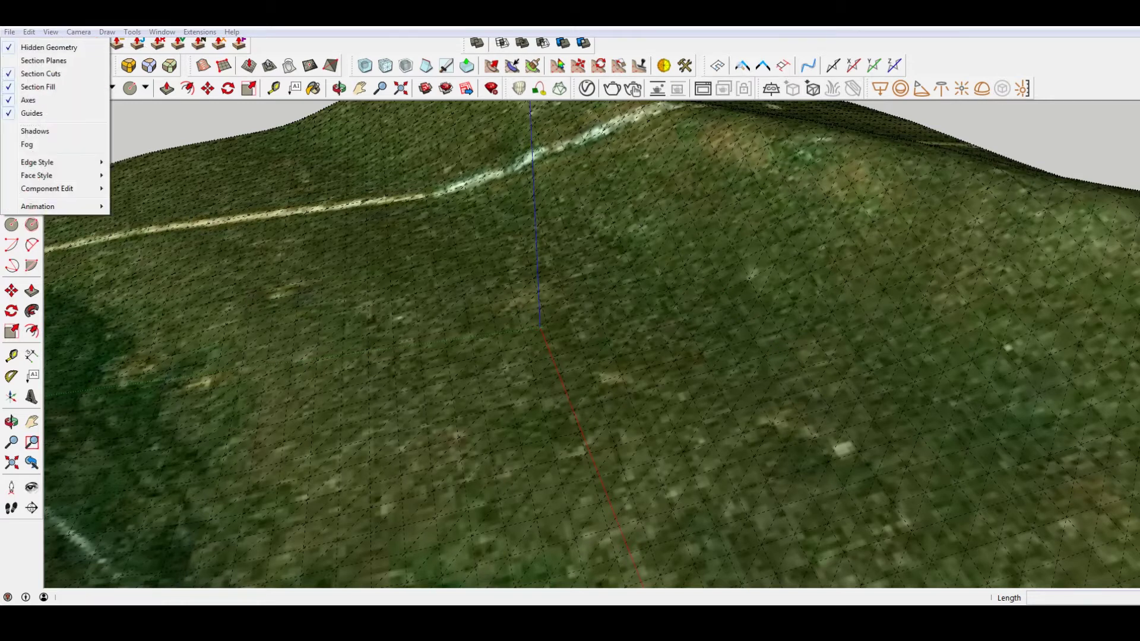
pyautogui.click(870, 267)
pyautogui.scroll(3, 870, 268)
pyautogui.scroll(3, 810, 204)
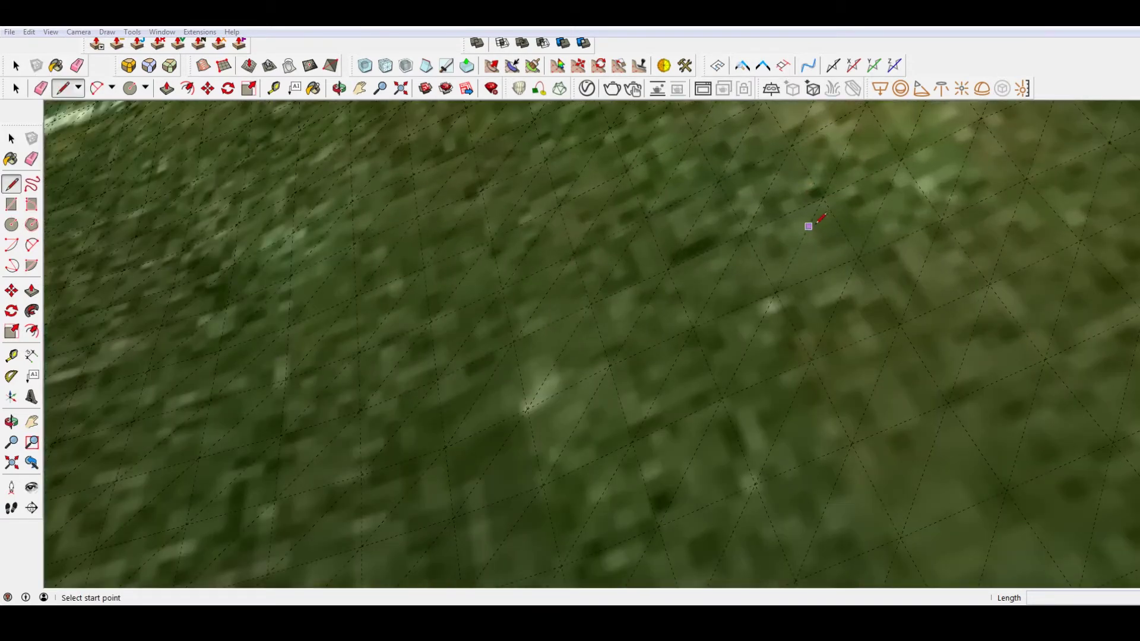
pyautogui.click(815, 223)
pyautogui.scroll(1, 761, 258)
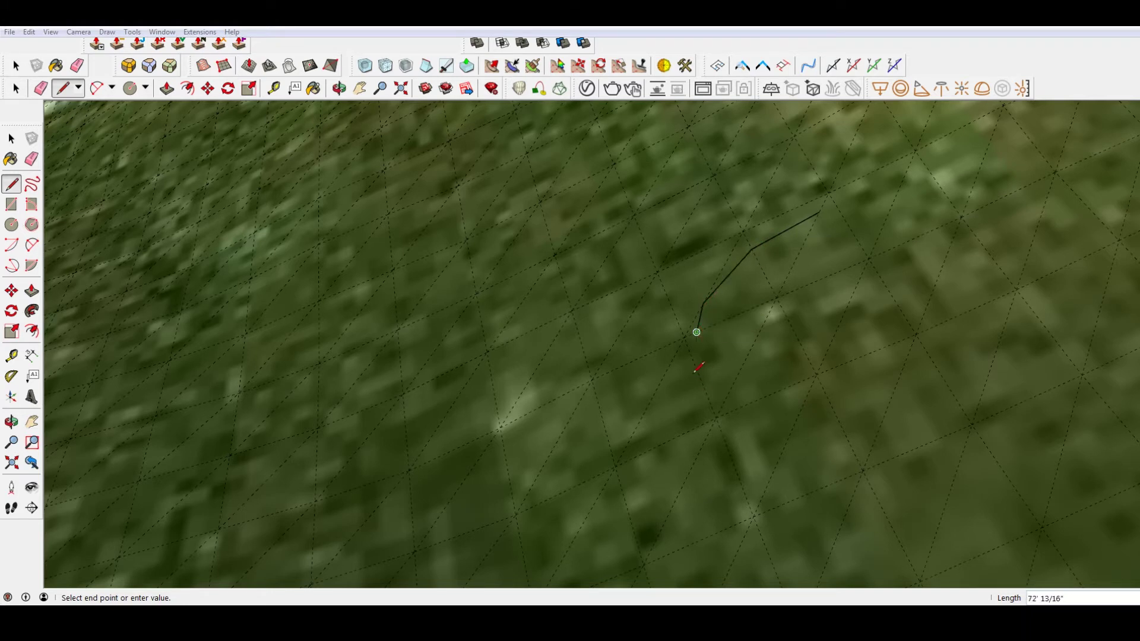
pyautogui.click(700, 375)
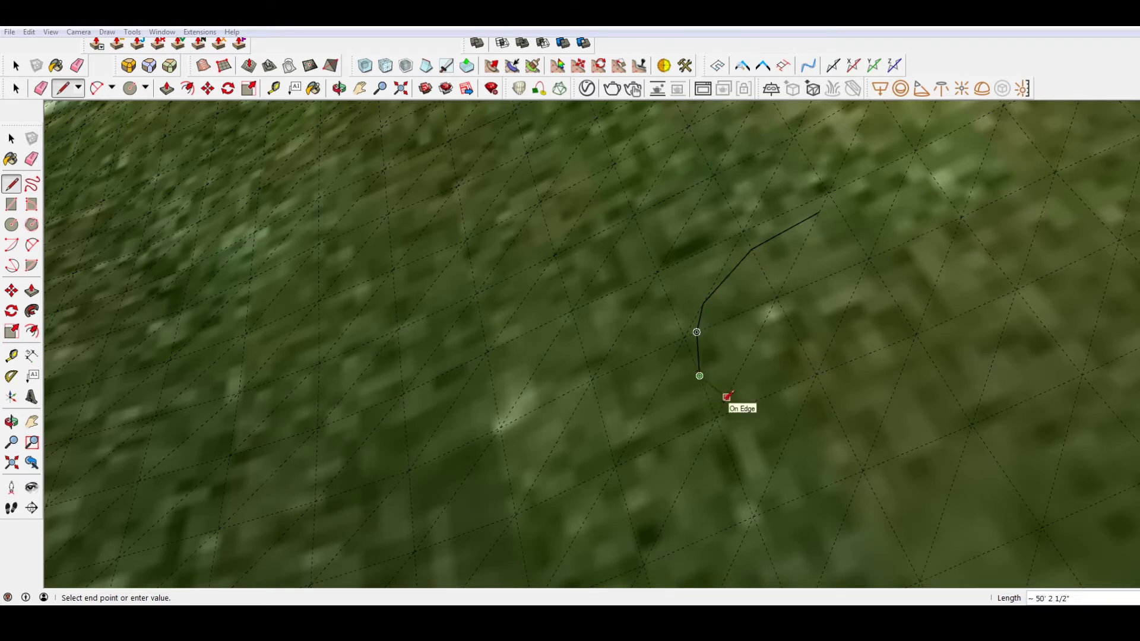
pyautogui.click(727, 396)
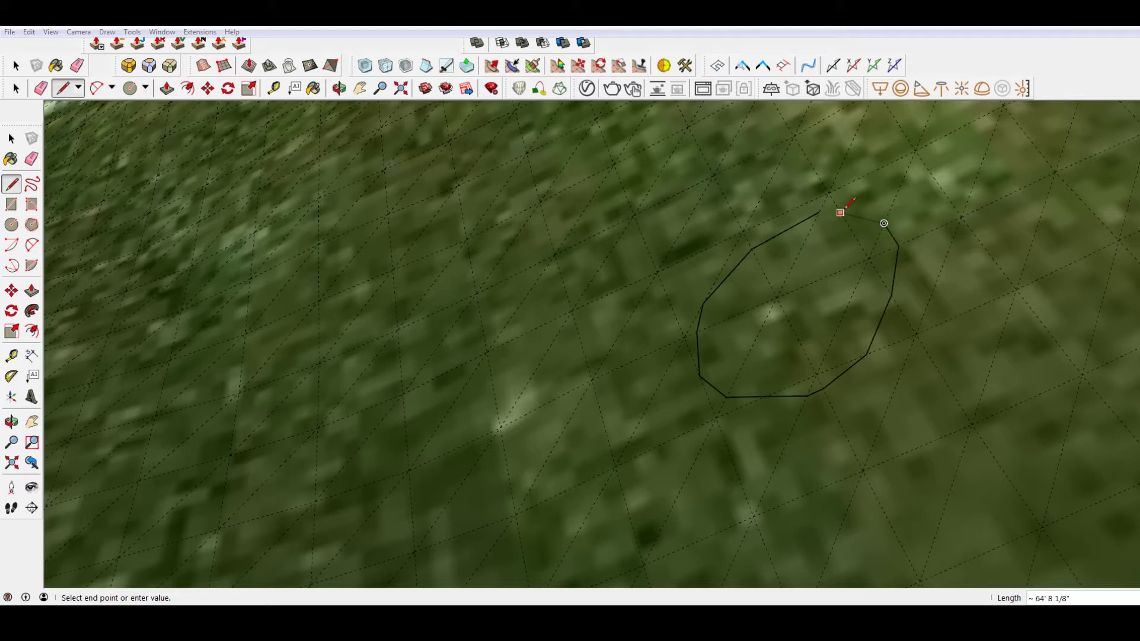
pyautogui.moveTo(780, 298); pyautogui.dragTo(784, 323, button='middle')
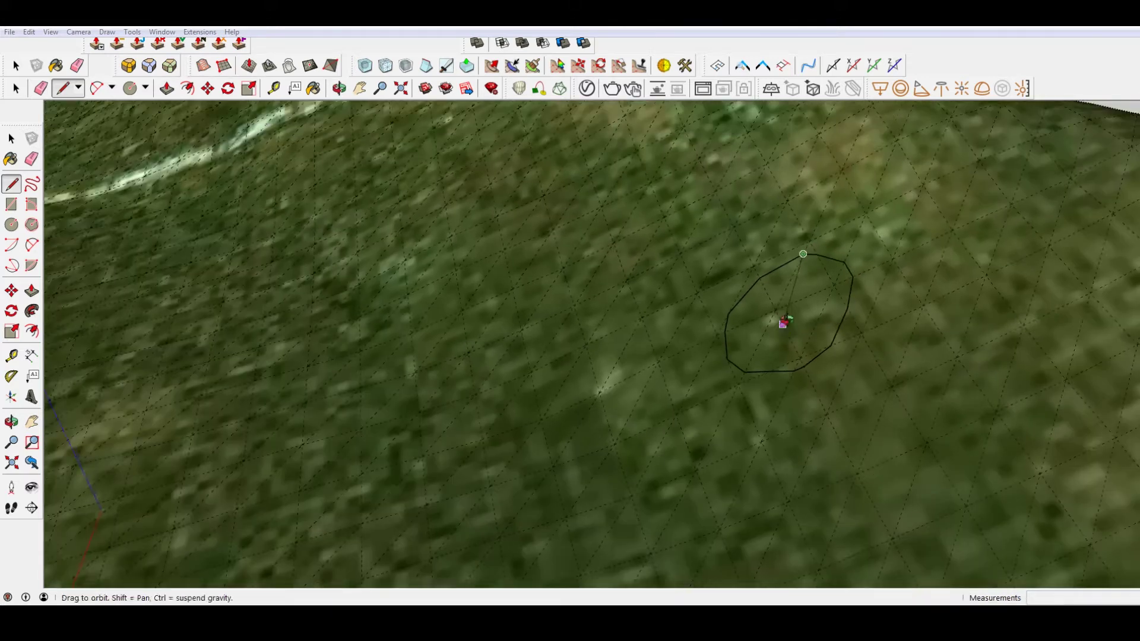
pyautogui.press('space')
# - Erase the mesh edges inside the outline, leaving one flat blank face
pyautogui.moveTo(868, 303); pyautogui.dragTo(929, 229, button='middle')
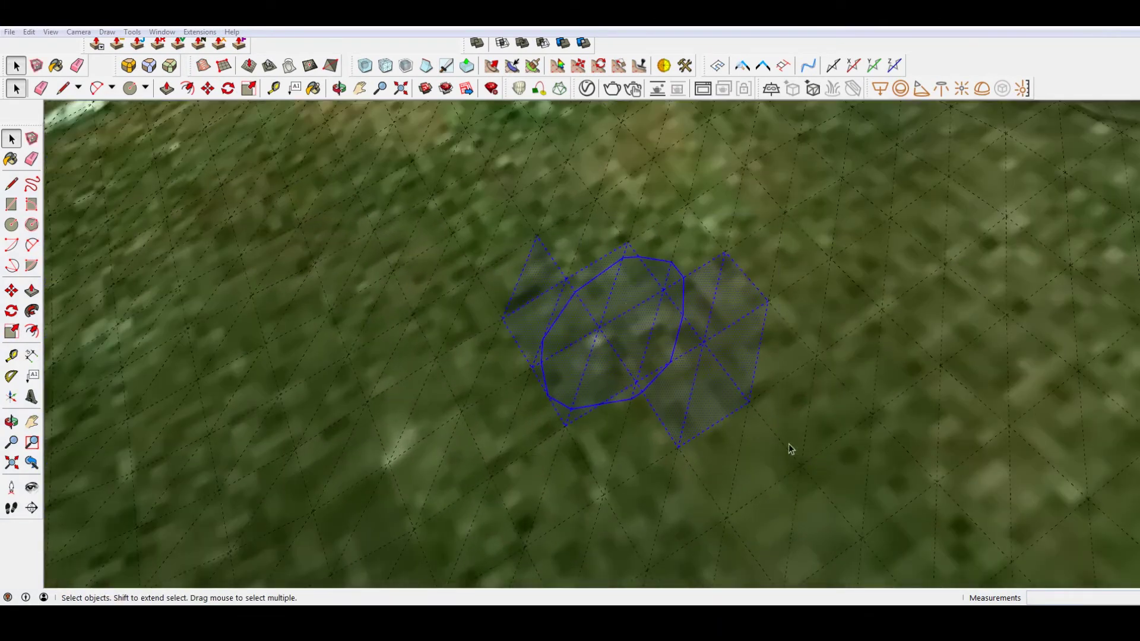
pyautogui.scroll(2, 642, 278)
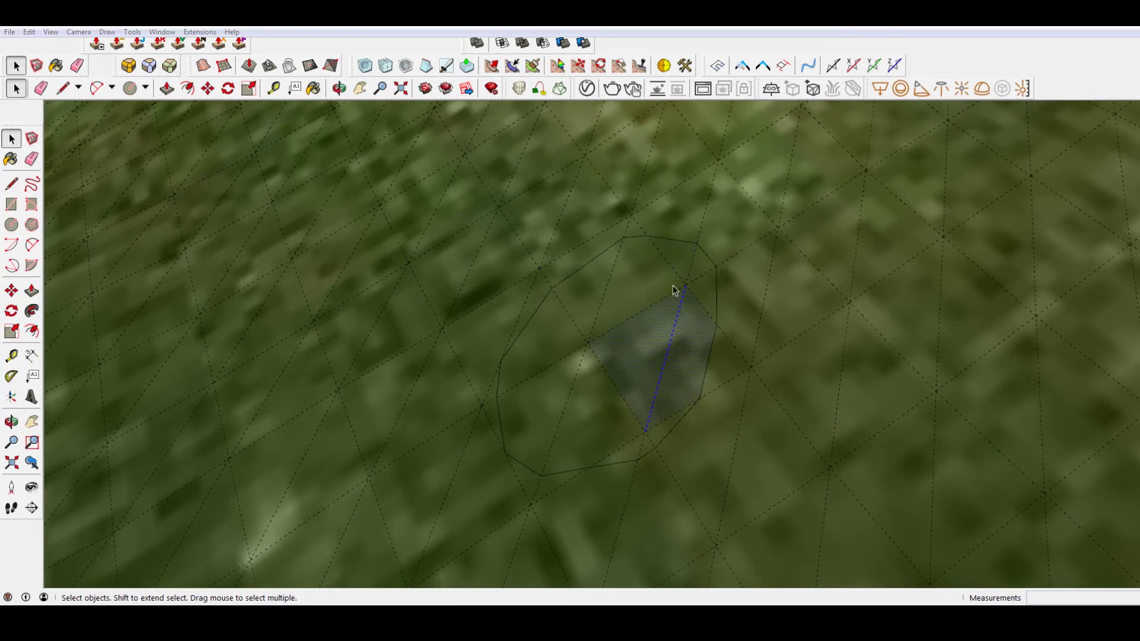
pyautogui.press('e')
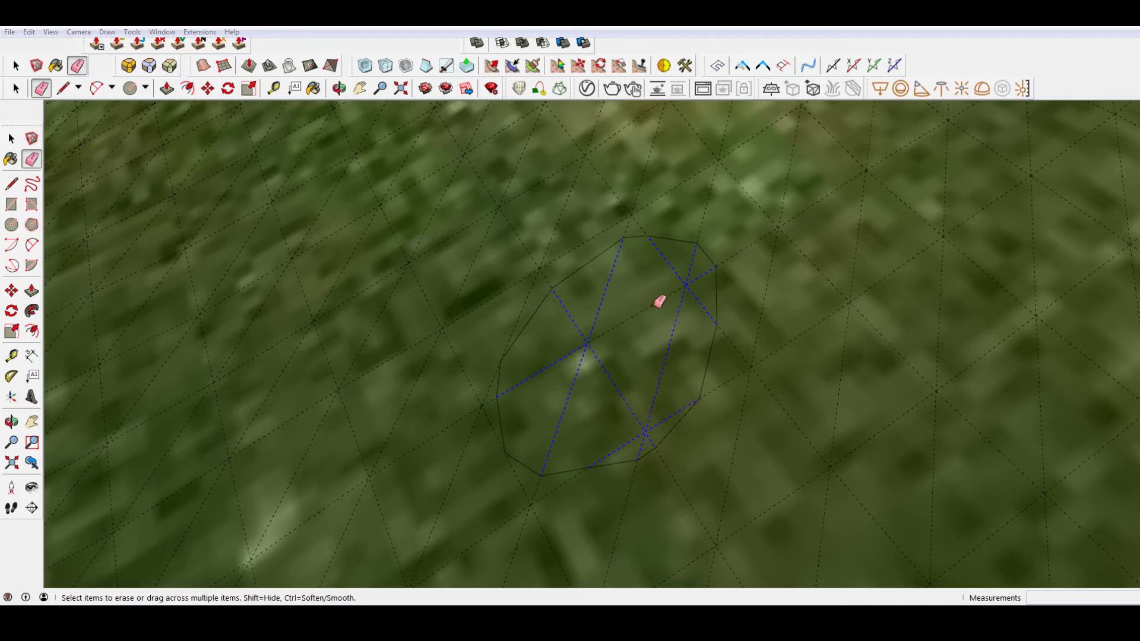
pyautogui.click(702, 394)
pyautogui.moveTo(703, 395)
pyautogui.mouseDown(button='middle')
pyautogui.moveTo(593, 377)
pyautogui.moveTo(661, 379)
pyautogui.moveTo(483, 310)
pyautogui.mouseUp(button='middle')
pyautogui.scroll(-3, 580, 300)
pyautogui.scroll(-2, 687, 400)
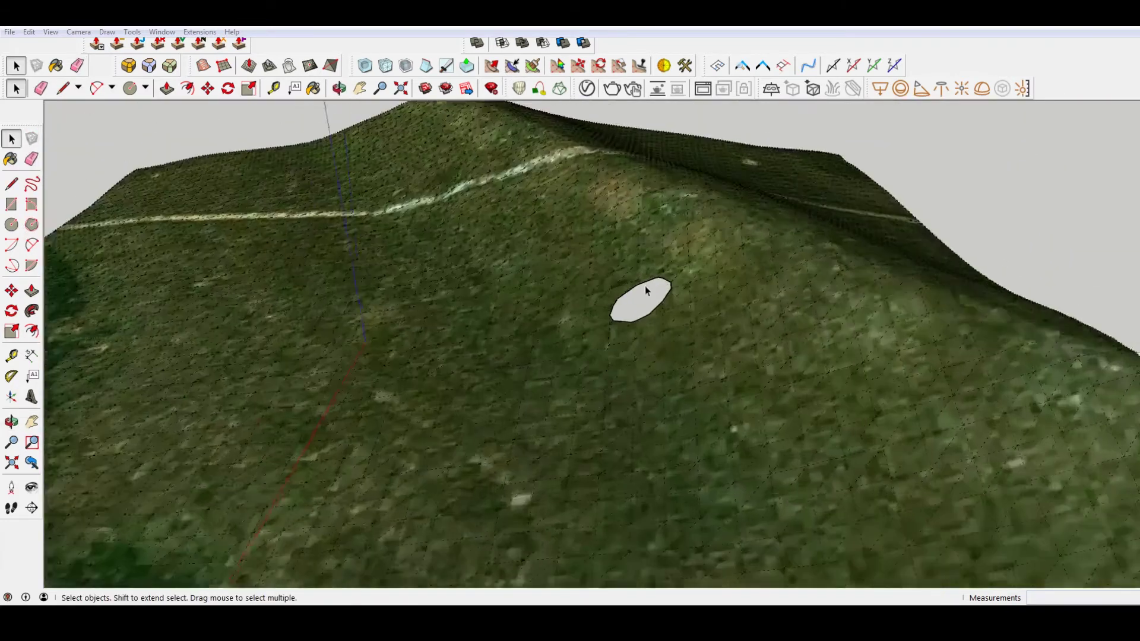
pyautogui.scroll(3, 647, 291)
pyautogui.press('l')
pyautogui.scroll(2, 682, 280)
pyautogui.scroll(2, 694, 279)
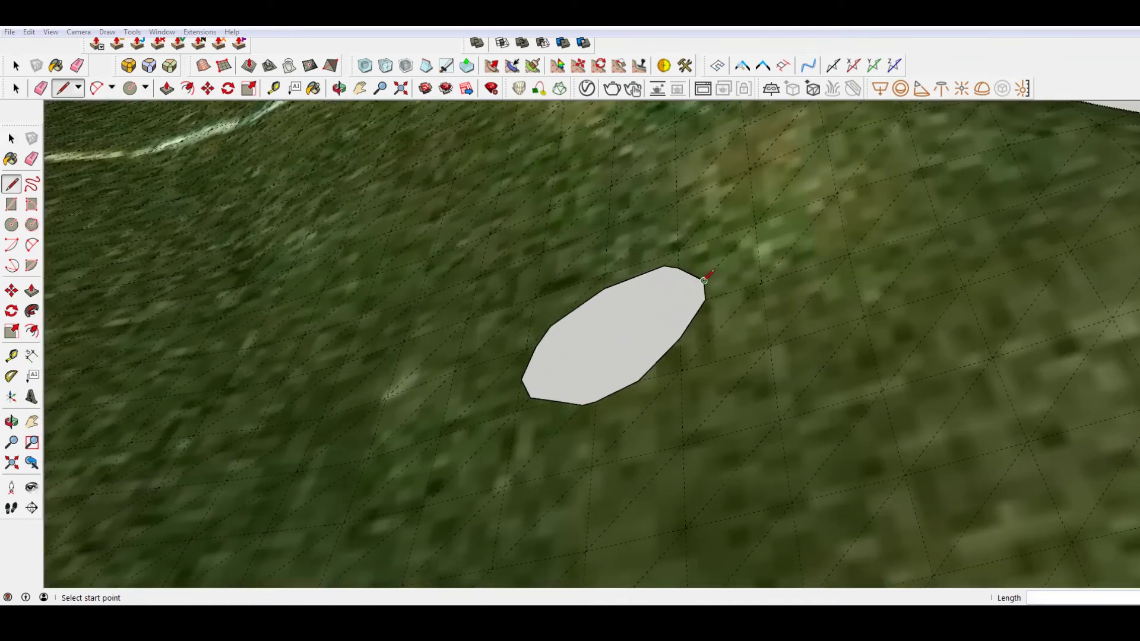
# - Select and delete the flat white face inside the outline
pyautogui.press('space')
pyautogui.moveTo(594, 308); pyautogui.dragTo(718, 326, button='middle')
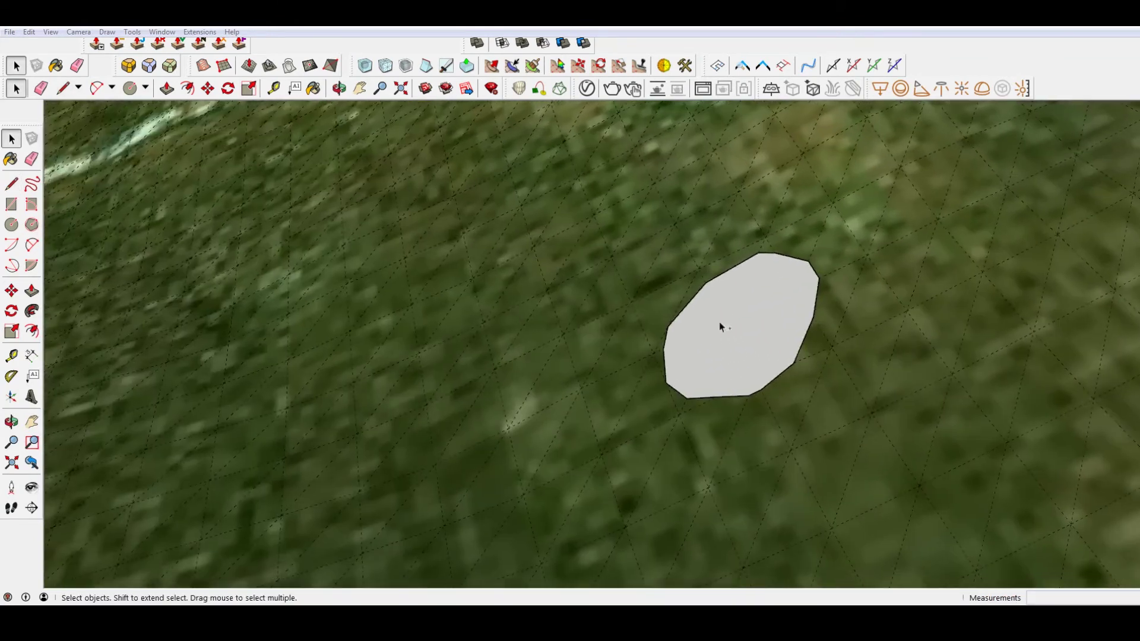
pyautogui.click(720, 327)
pyautogui.press('Delete')
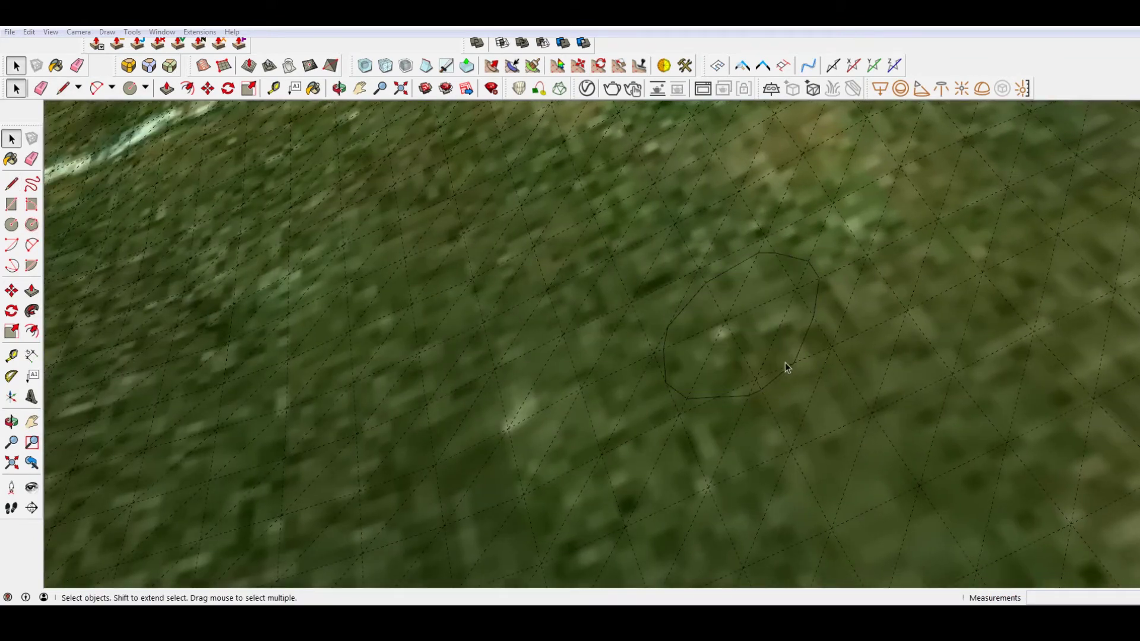
# - Select the terrain faces inside the ring and start pushing them downward
pyautogui.moveTo(722, 327); pyautogui.dragTo(729, 309)
pyautogui.press('b')
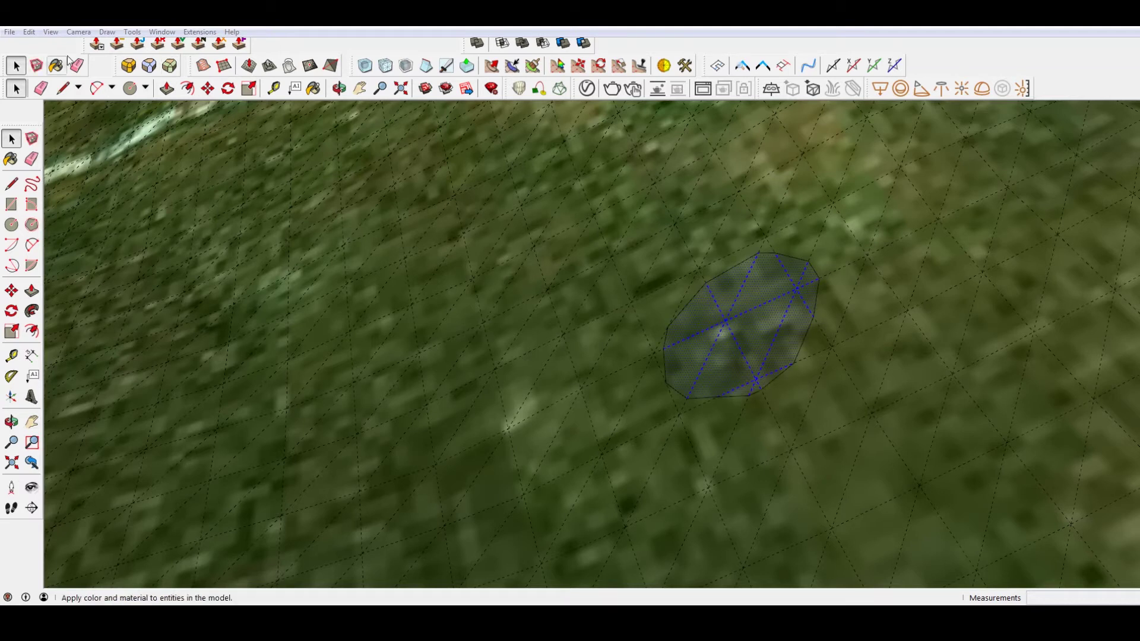
pyautogui.moveTo(735, 383); pyautogui.dragTo(661, 288, button='middle')
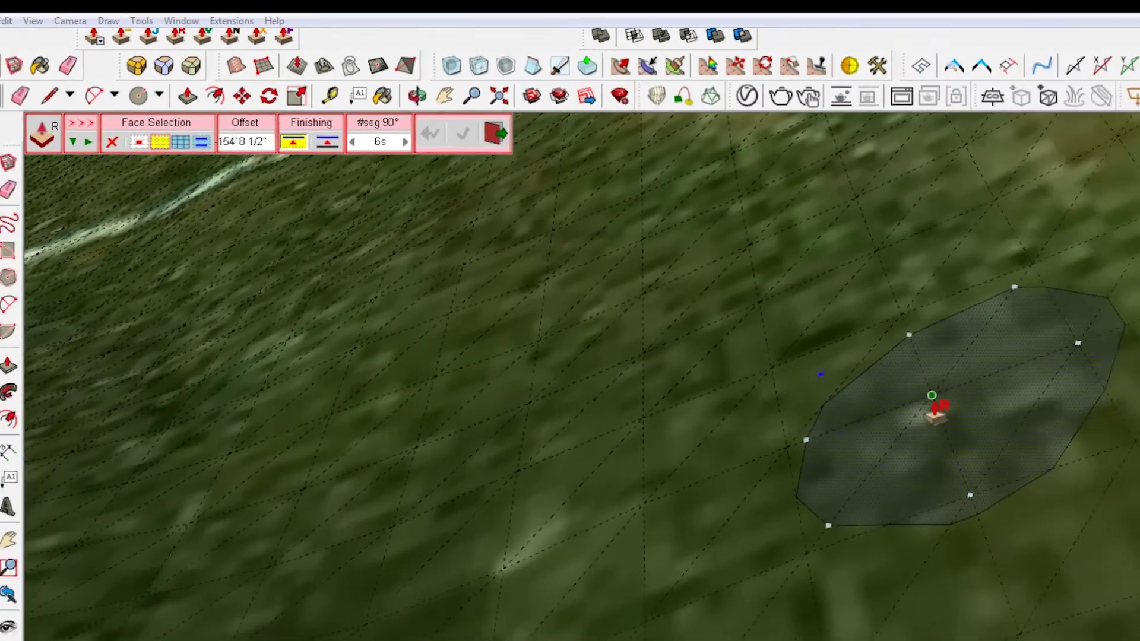
pyautogui.moveTo(750, 384)
pyautogui.mouseDown()
pyautogui.moveTo(751, 353)
pyautogui.moveTo(740, 407)
pyautogui.mouseUp()
# - Push the ring's terrain faces down into a deep pit with segmented walls
pyautogui.moveTo(741, 408); pyautogui.dragTo(802, 448, button='middle')
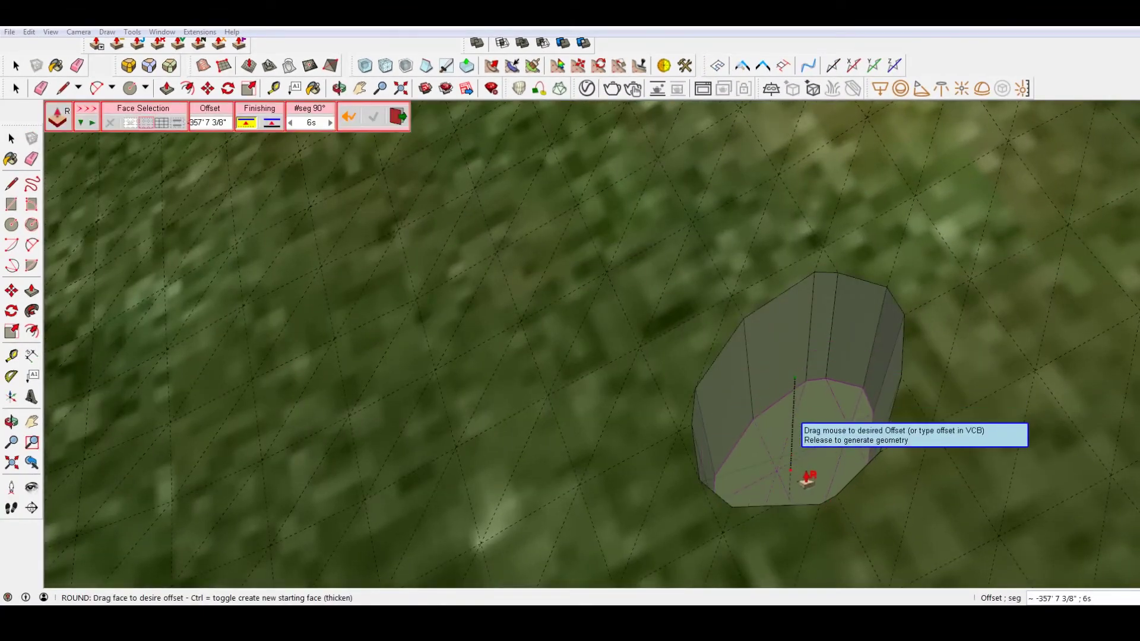
pyautogui.moveTo(801, 448); pyautogui.dragTo(805, 476)
pyautogui.click(805, 445)
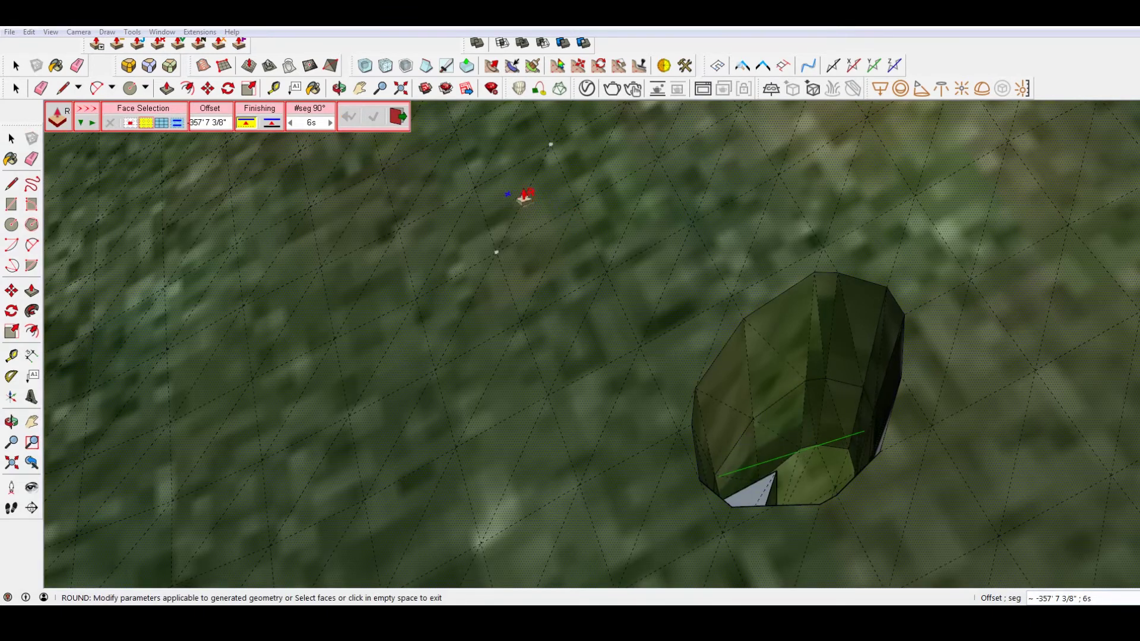
pyautogui.click(401, 119)
pyautogui.moveTo(771, 342)
pyautogui.mouseDown(button='middle')
pyautogui.moveTo(711, 243)
pyautogui.moveTo(854, 244)
pyautogui.mouseUp(button='middle')
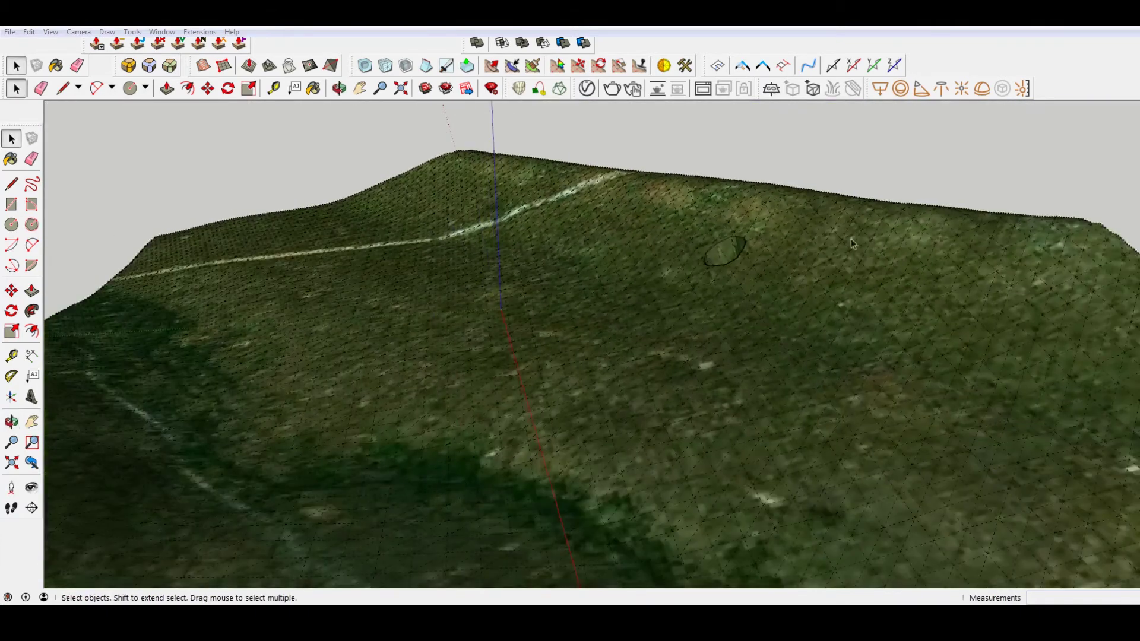
pyautogui.press('o')
pyautogui.moveTo(854, 244); pyautogui.dragTo(784, 256)
pyautogui.press('space')
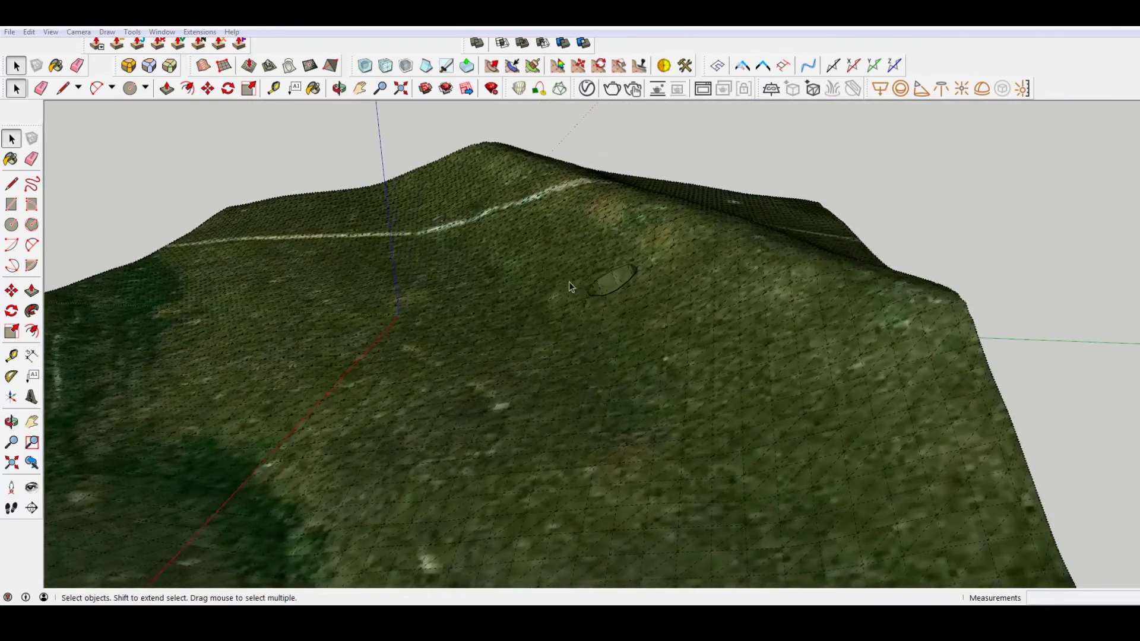
pyautogui.moveTo(569, 281)
pyautogui.mouseDown(button='middle')
pyautogui.moveTo(496, 188)
pyautogui.moveTo(616, 250)
pyautogui.moveTo(764, 232)
pyautogui.mouseUp(button='middle')
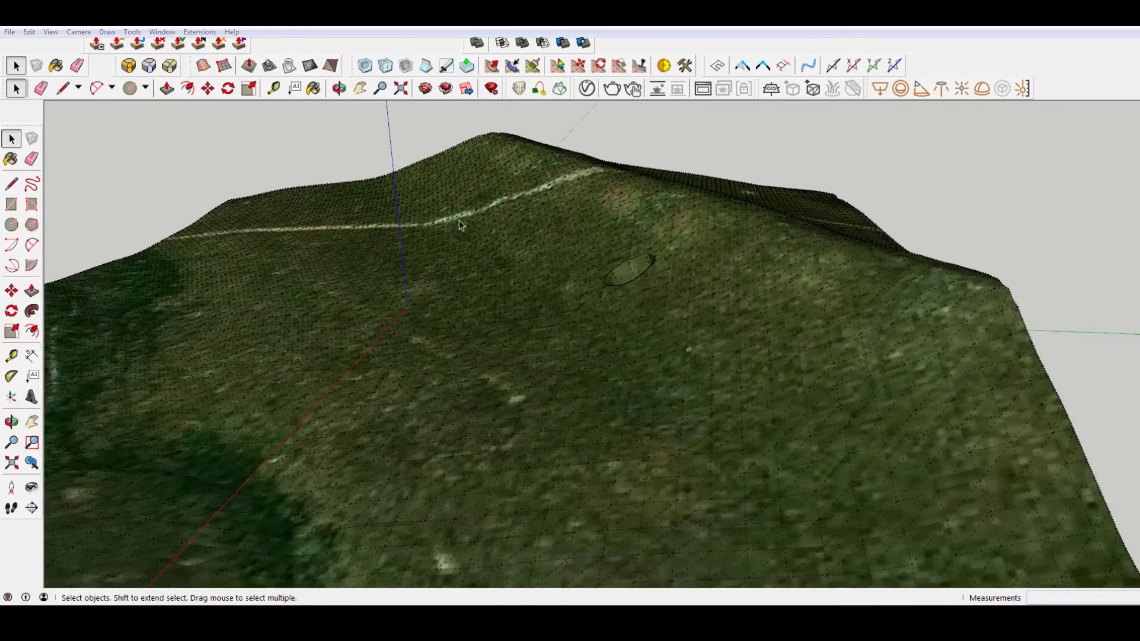
pyautogui.scroll(-5, 563, 309)
# - Draw a circular disc on the ground beside the terrain
pyautogui.press('c')
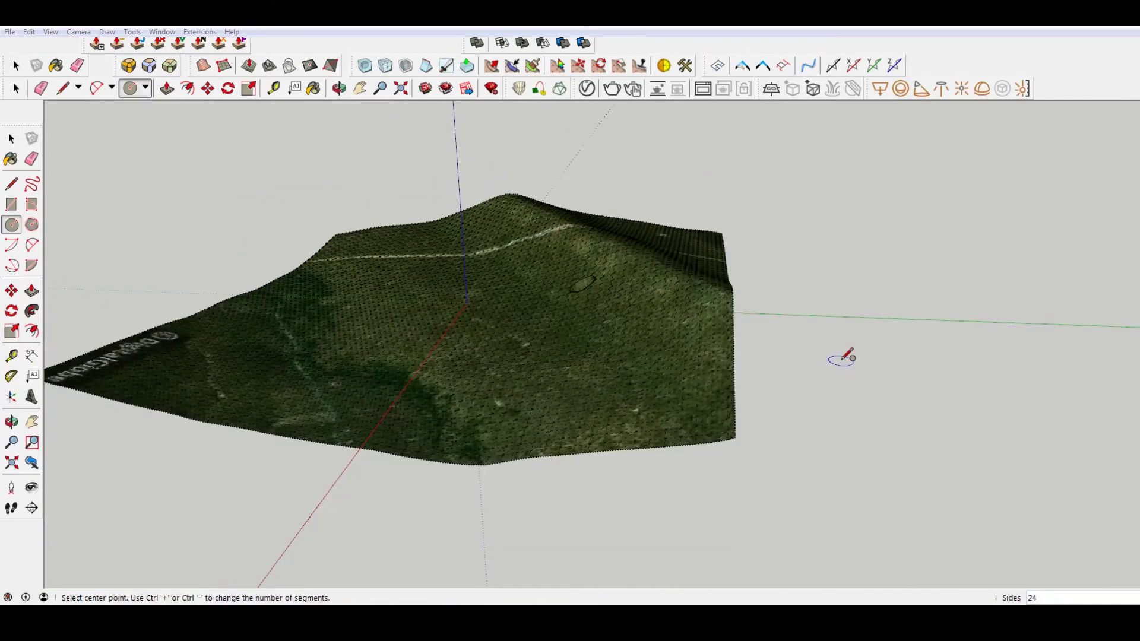
pyautogui.click(840, 401)
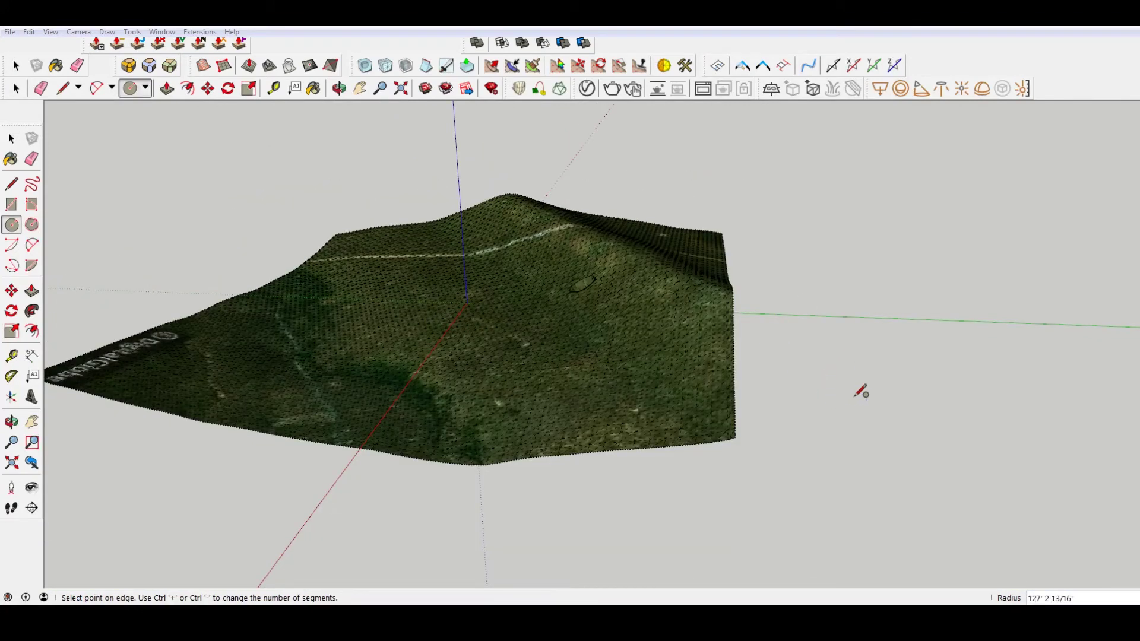
pyautogui.click(889, 391)
pyautogui.scroll(2, 861, 395)
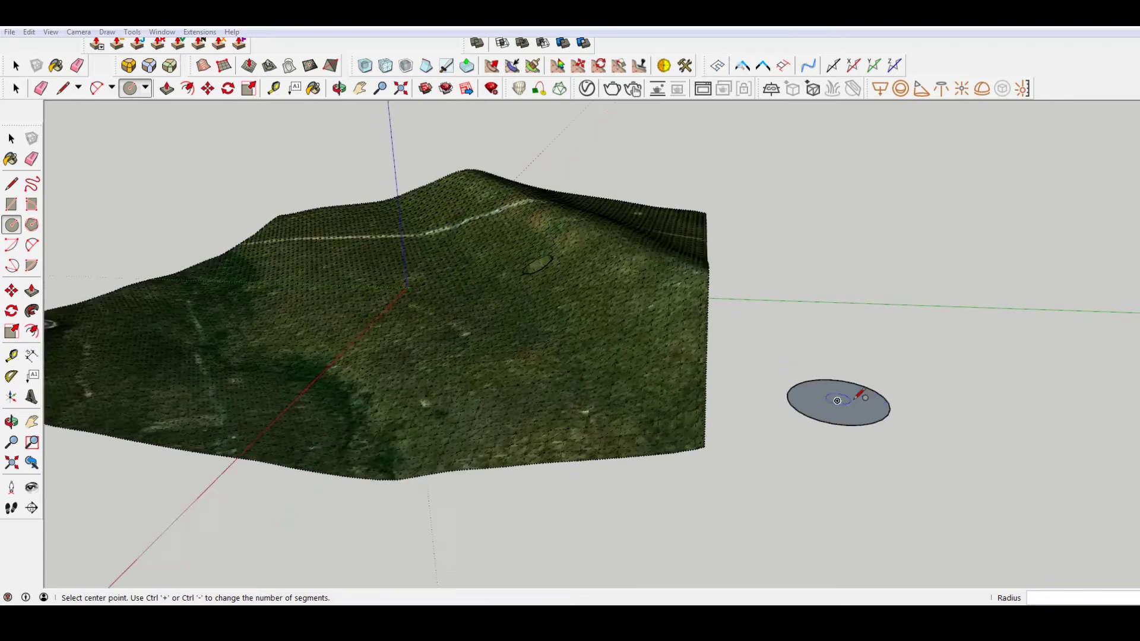
pyautogui.scroll(2, 860, 394)
pyautogui.press('space')
# - Offset the disc inward and delete the inner face, leaving a selected ring
pyautogui.click(188, 88)
pyautogui.click(887, 402)
pyautogui.scroll(2, 887, 402)
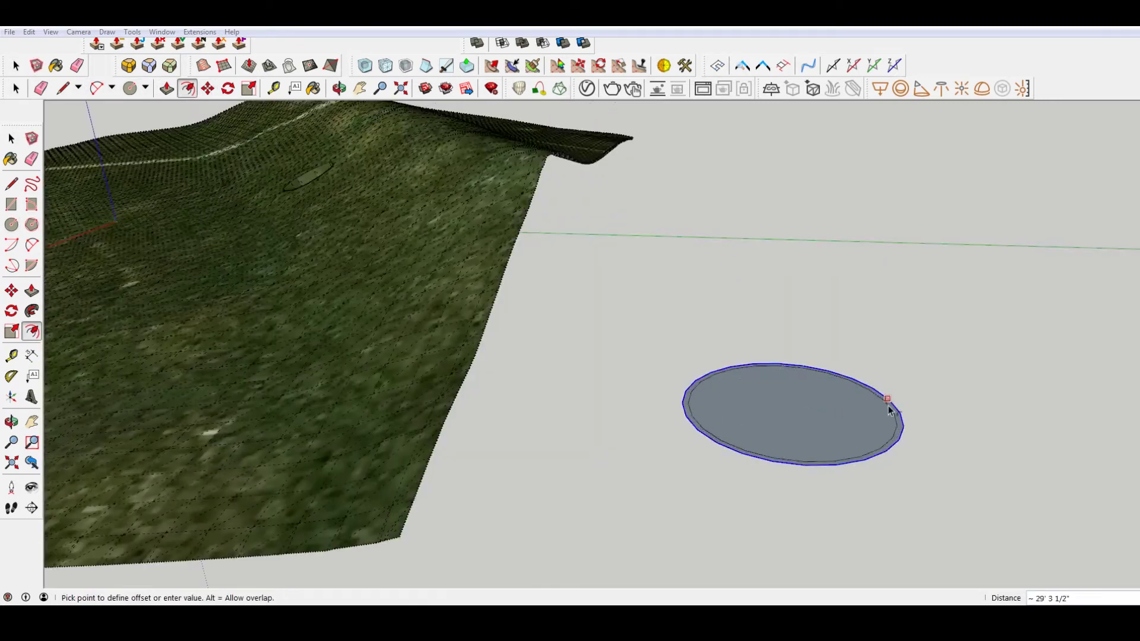
pyautogui.click(884, 409)
pyautogui.press('space')
pyautogui.click(771, 409)
pyautogui.press('Delete')
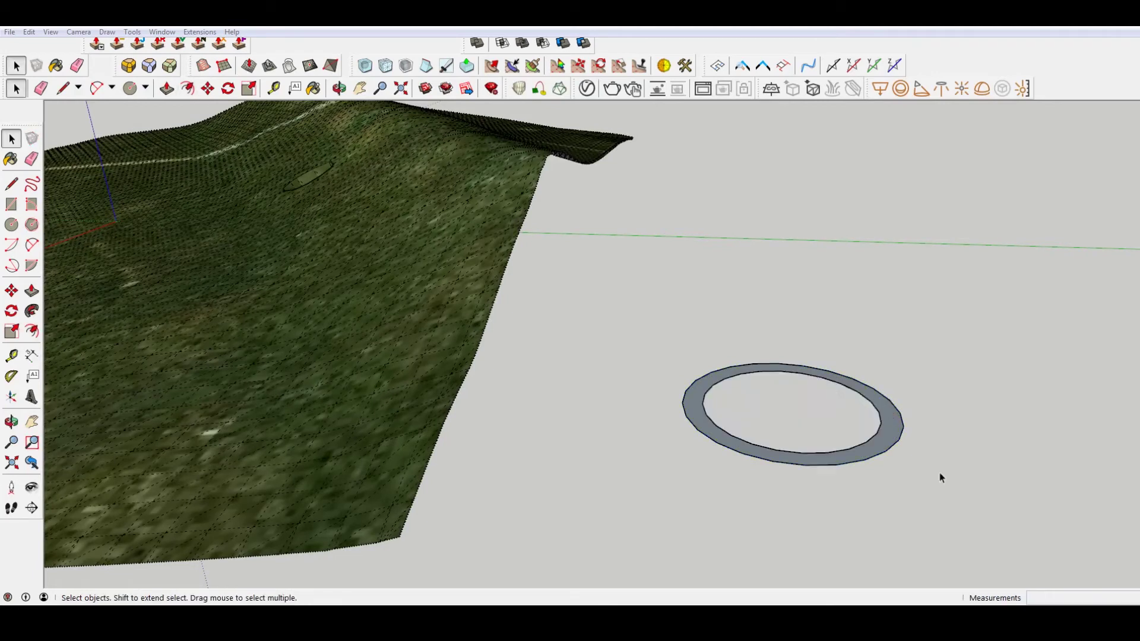
pyautogui.moveTo(665, 289); pyautogui.dragTo(666, 288)
# - Group the ring and lift it upward along the blue axis
pyautogui.rightClick(874, 411)
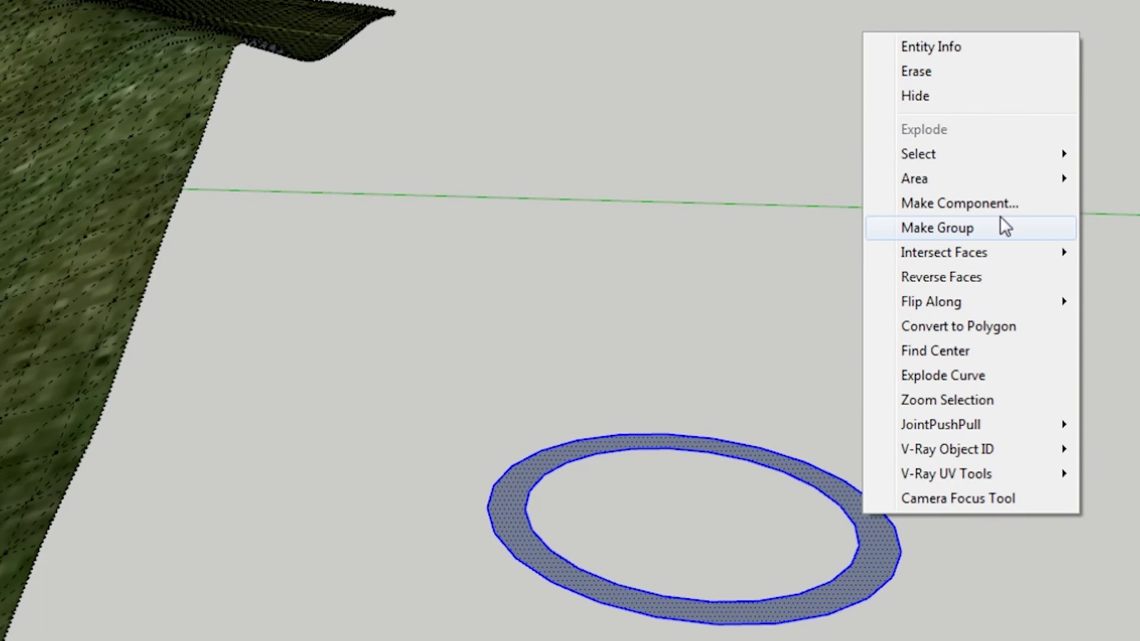
pyautogui.click(1000, 216)
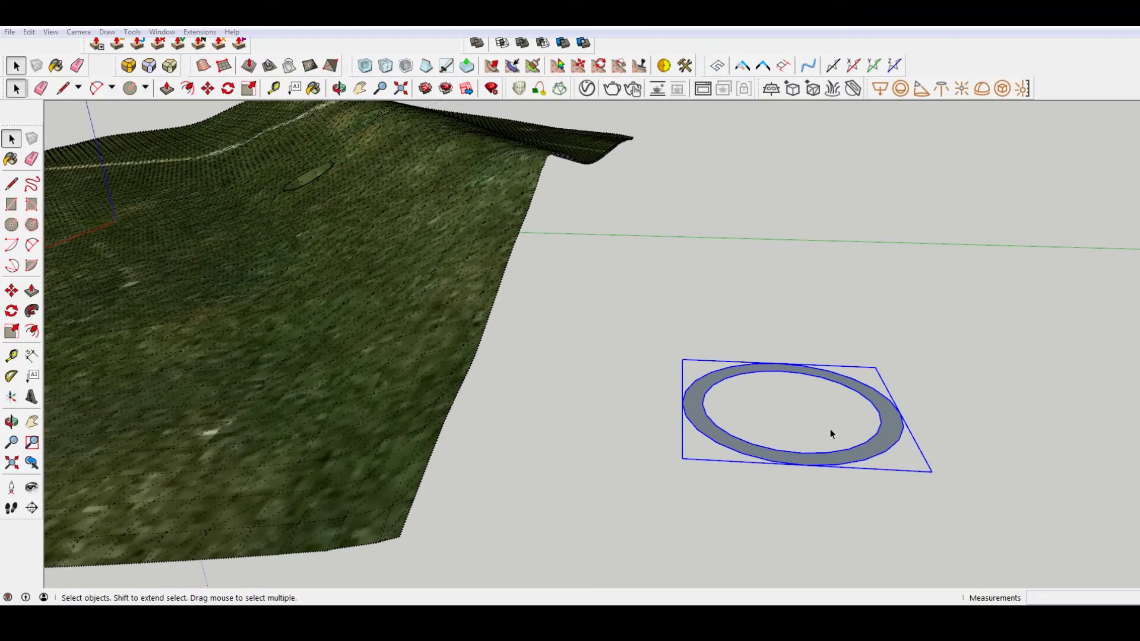
pyautogui.press('m')
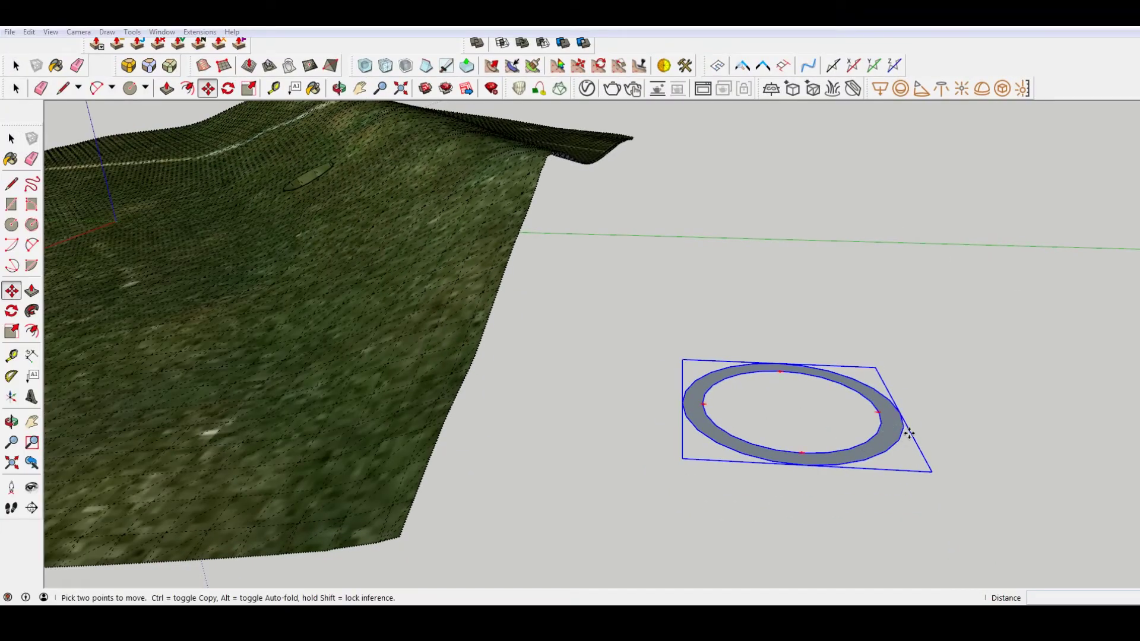
pyautogui.click(907, 419)
pyautogui.scroll(-4, 890, 392)
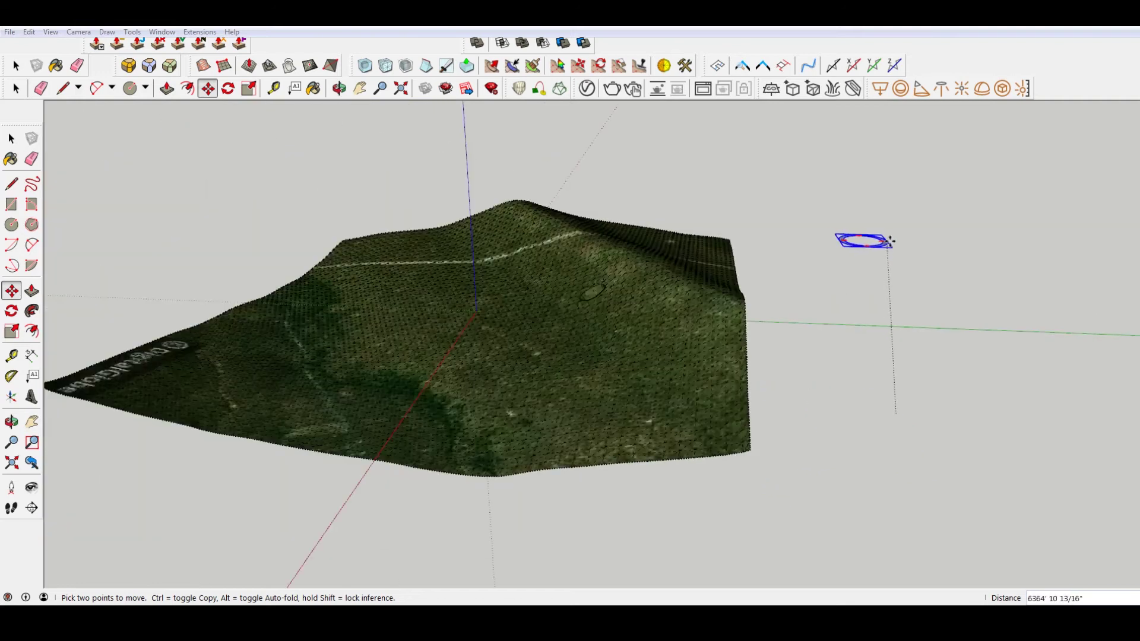
pyautogui.click(931, 288)
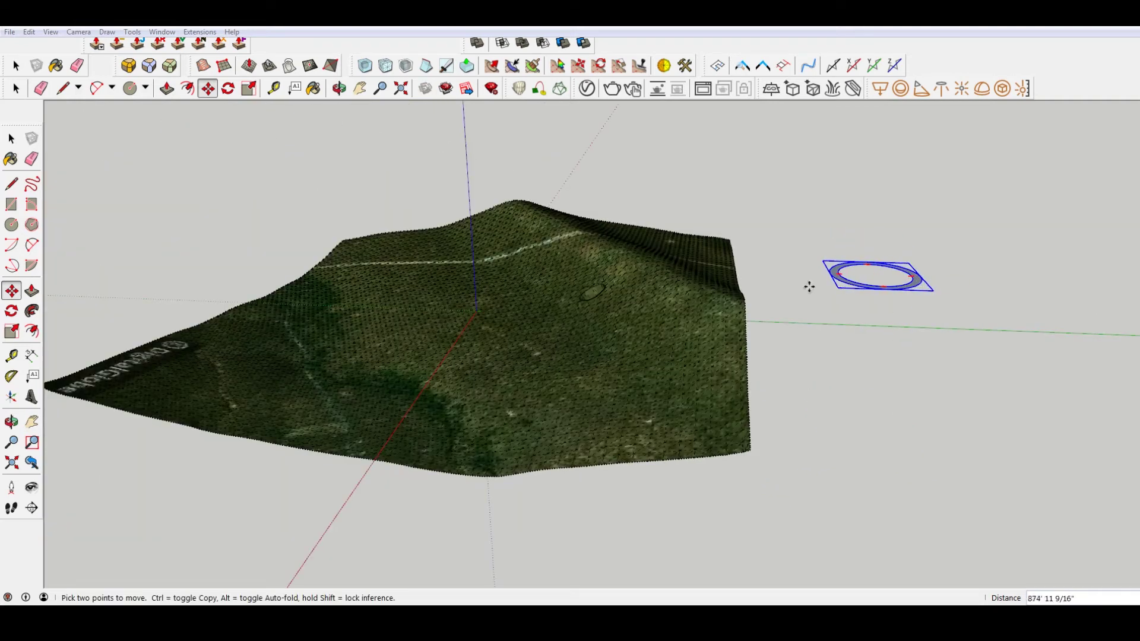
# - Move the ring group over the terrain's hill crest near the path
pyautogui.moveTo(473, 267)
pyautogui.mouseDown(button='middle')
pyautogui.moveTo(343, 416)
pyautogui.moveTo(146, 398)
pyautogui.mouseUp(button='middle')
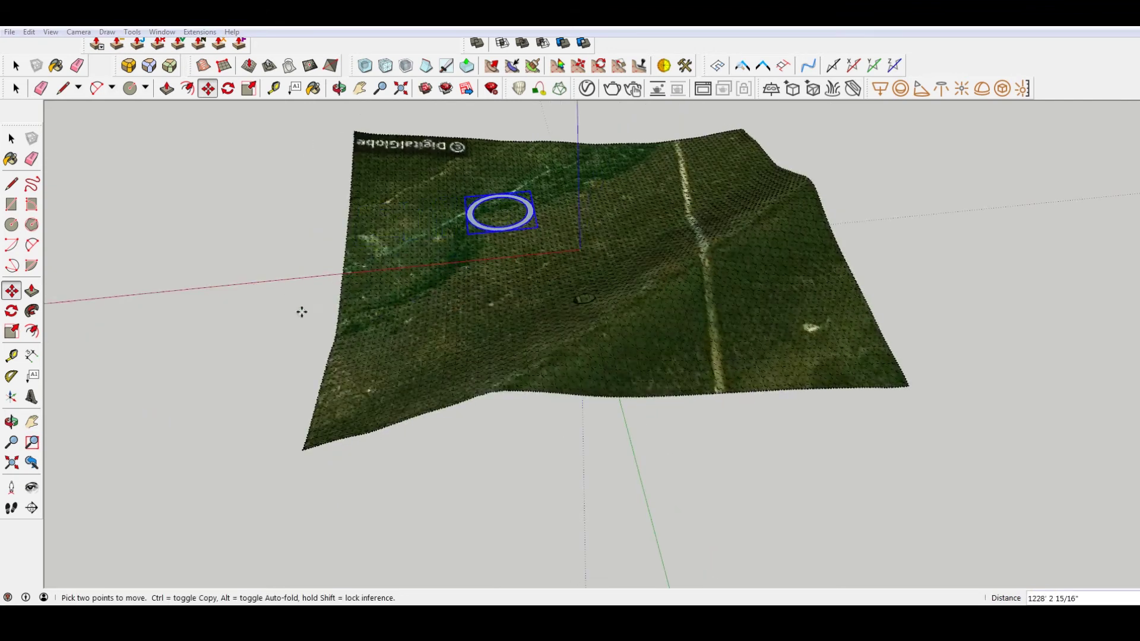
pyautogui.moveTo(302, 313); pyautogui.dragTo(635, 349, button='middle')
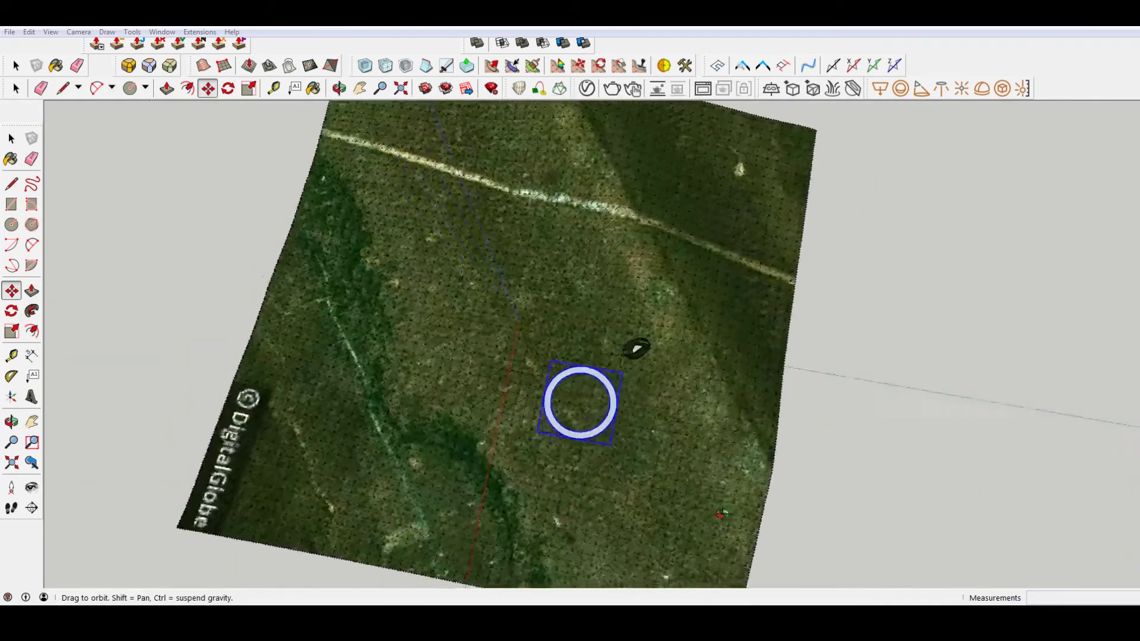
pyautogui.moveTo(636, 349); pyautogui.dragTo(783, 316, button='middle')
pyautogui.press('space')
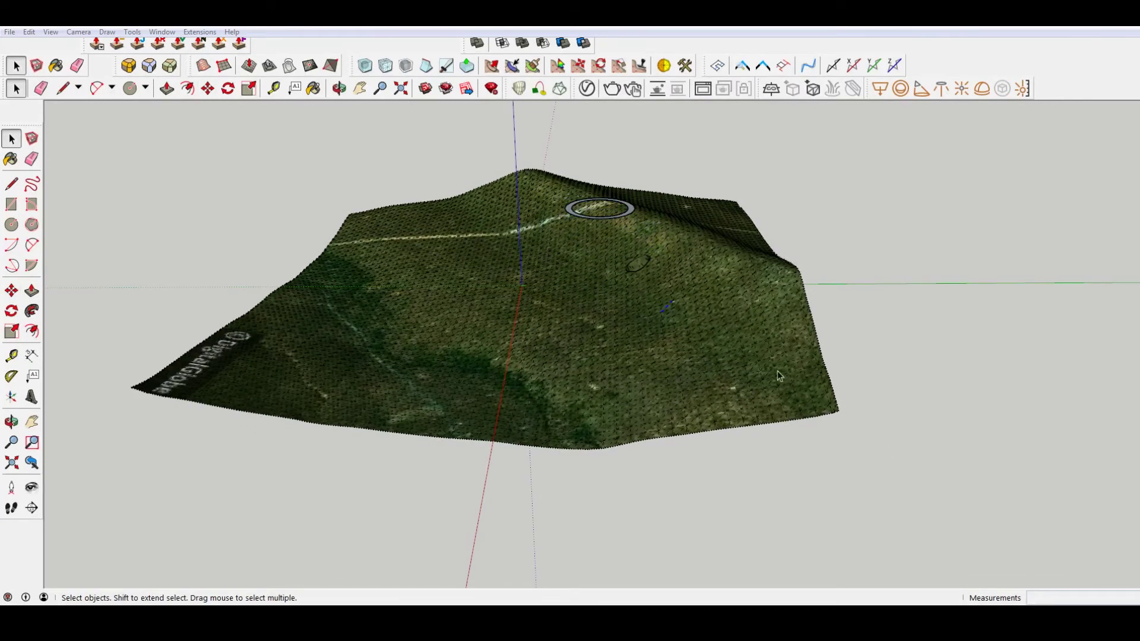
# - Hide the mesh lines and select the ring, abandoning a first drape attempt
pyautogui.click(50, 31)
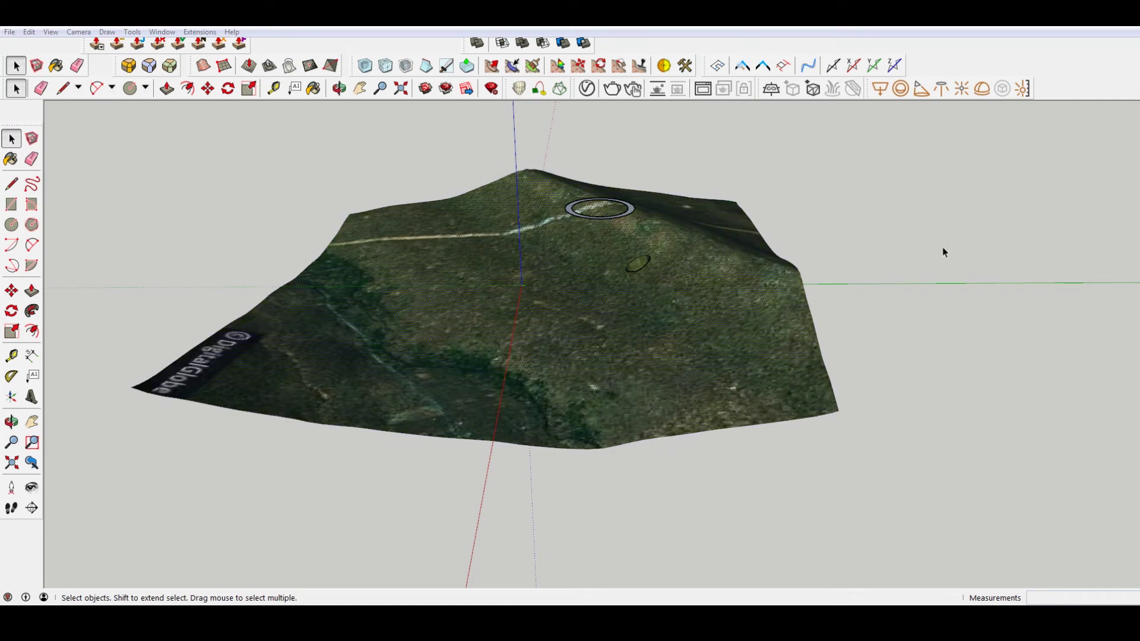
pyautogui.click(600, 209)
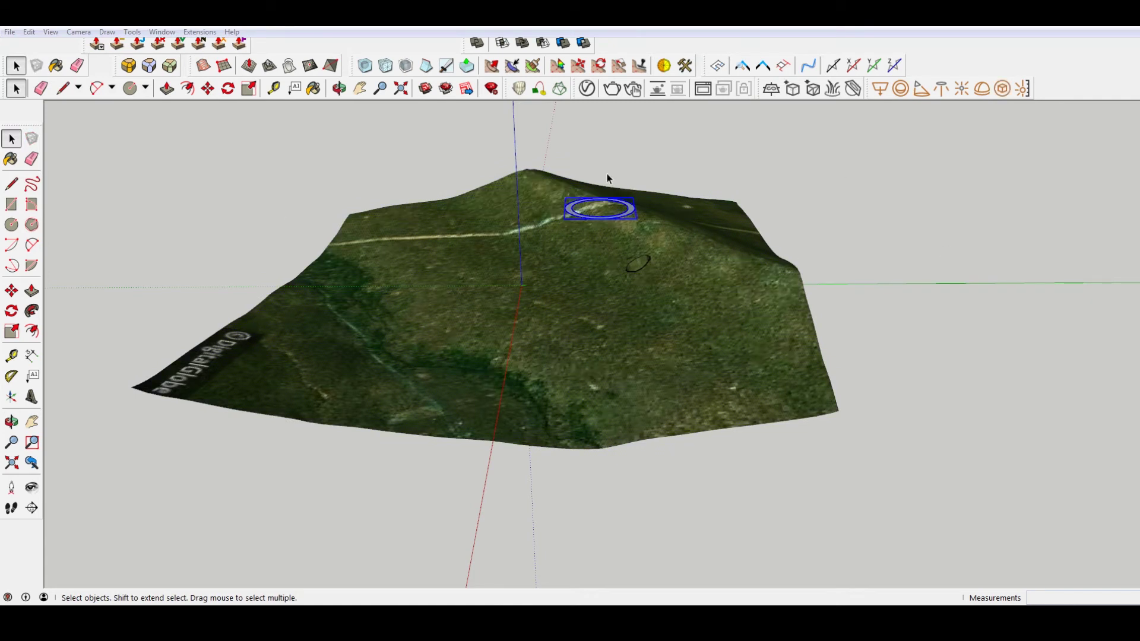
pyautogui.click(290, 66)
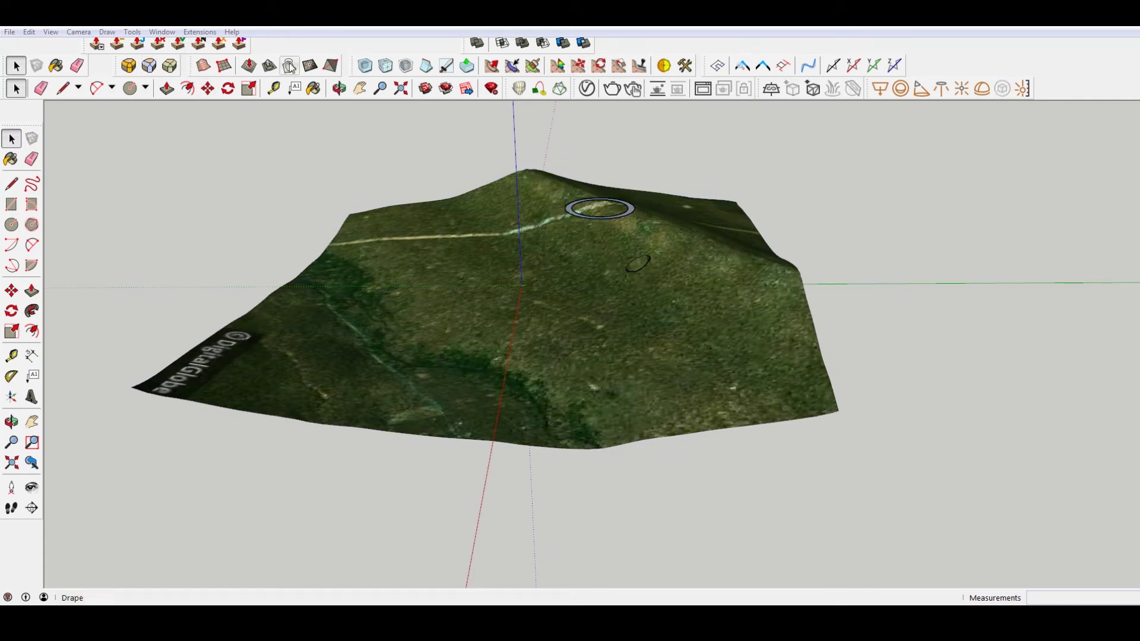
pyautogui.click(642, 208)
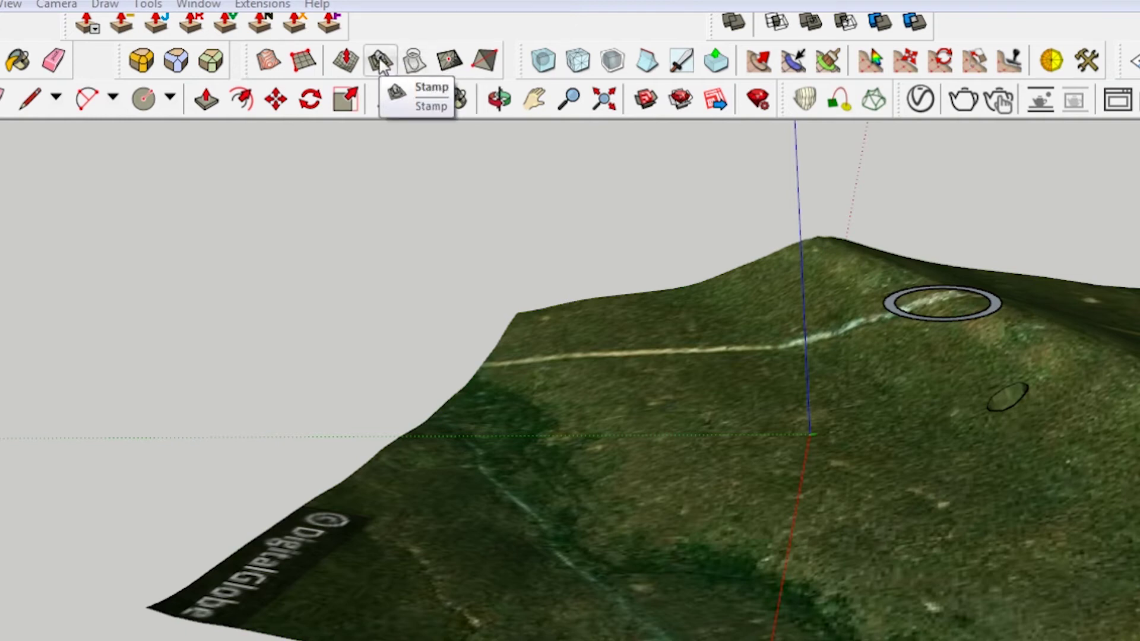
# - Stamp the ring into the terrain mesh with a one-foot offset
pyautogui.click(379, 60)
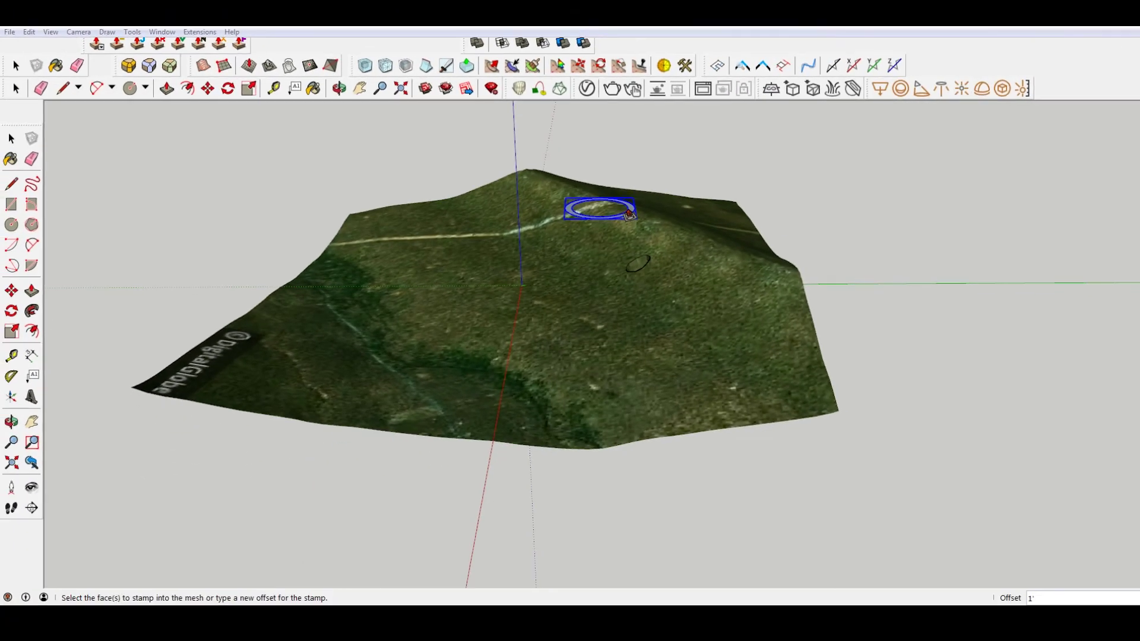
pyautogui.click(629, 212)
pyautogui.click(636, 308)
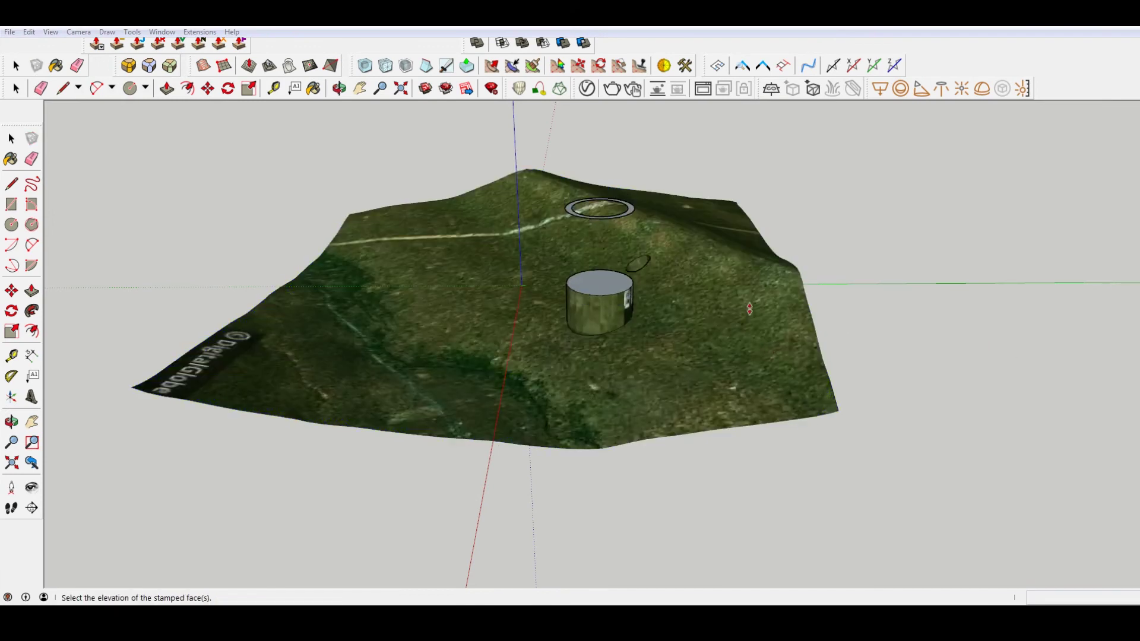
pyautogui.click(606, 322)
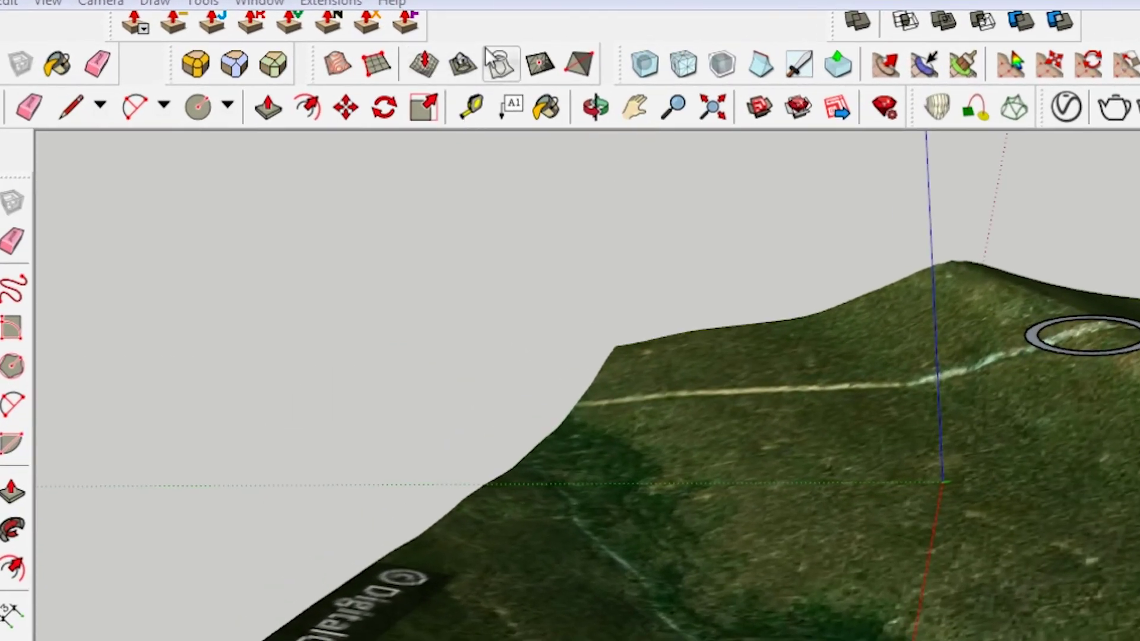
# - Drape the selected ring onto the terrain mesh as a white outline
pyautogui.click(496, 63)
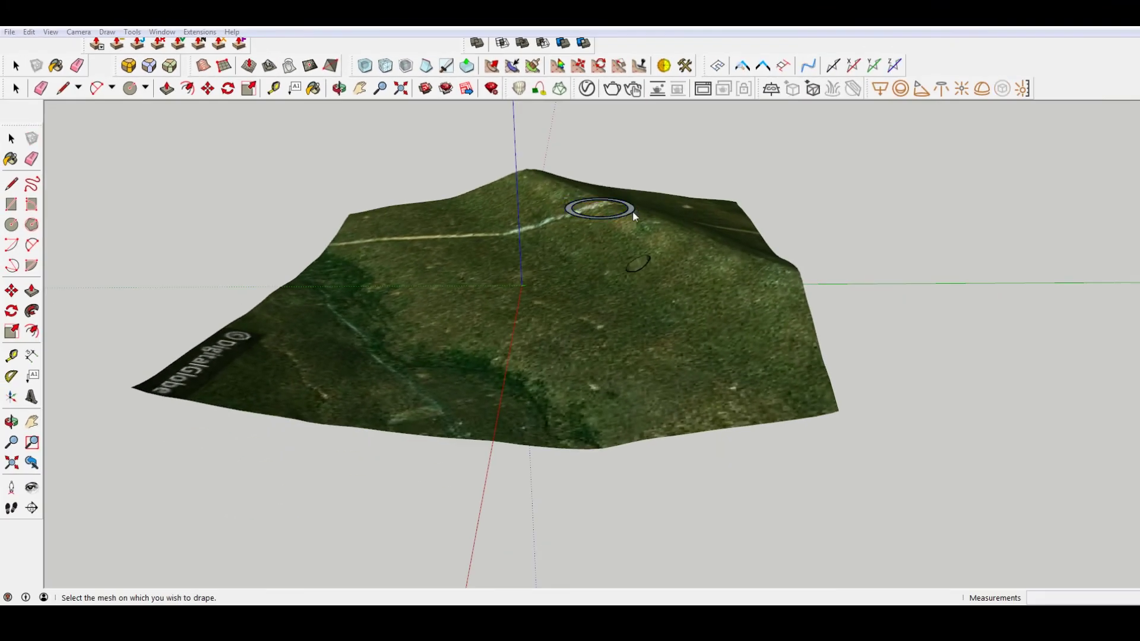
pyautogui.click(624, 317)
pyautogui.press('space')
pyautogui.scroll(2, 714, 333)
pyautogui.scroll(3, 562, 289)
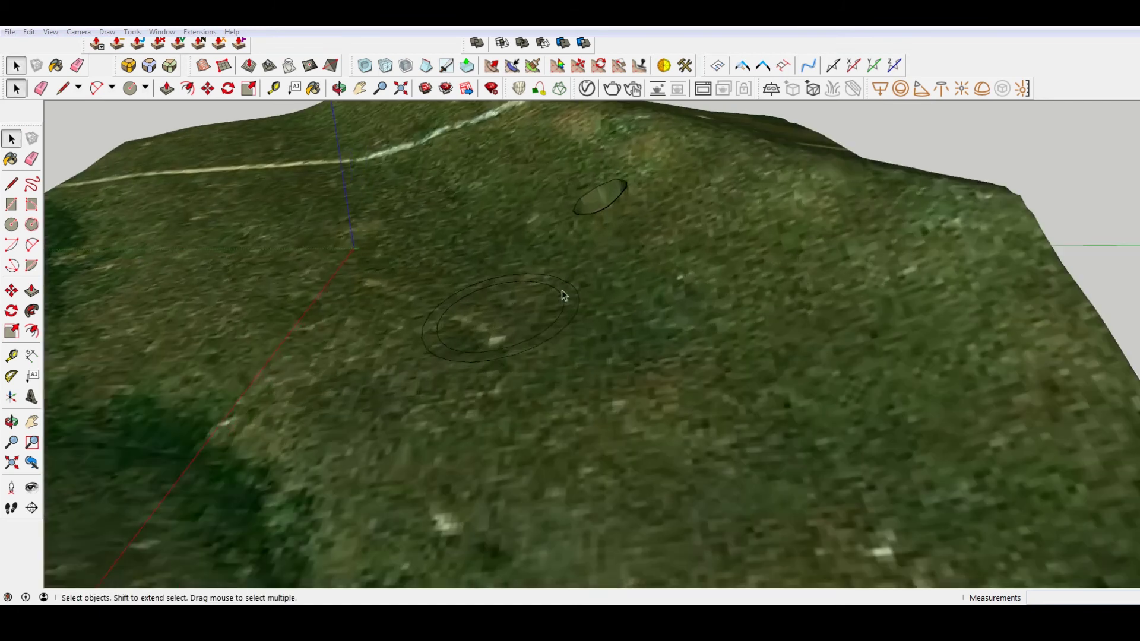
pyautogui.moveTo(570, 310)
pyautogui.mouseDown(button='middle')
pyautogui.moveTo(517, 336)
pyautogui.moveTo(706, 382)
pyautogui.mouseUp(button='middle')
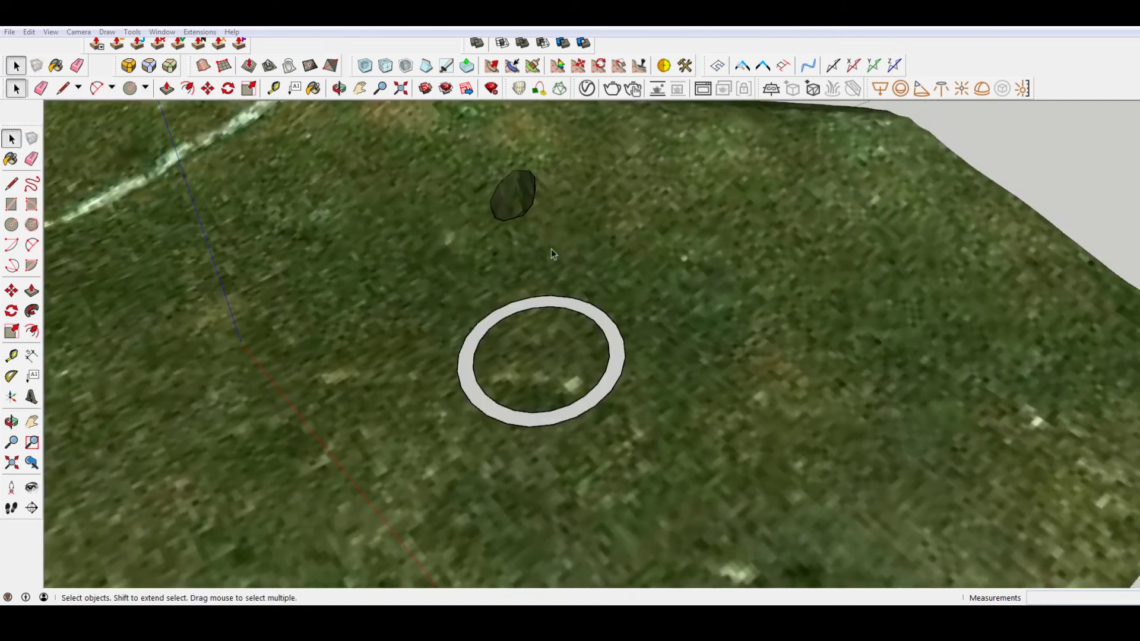
pyautogui.scroll(-4, 540, 370)
pyautogui.moveTo(583, 281)
pyautogui.mouseDown(button='middle')
pyautogui.moveTo(683, 258)
pyautogui.moveTo(462, 265)
pyautogui.moveTo(1024, 267)
pyautogui.mouseUp(button='middle')
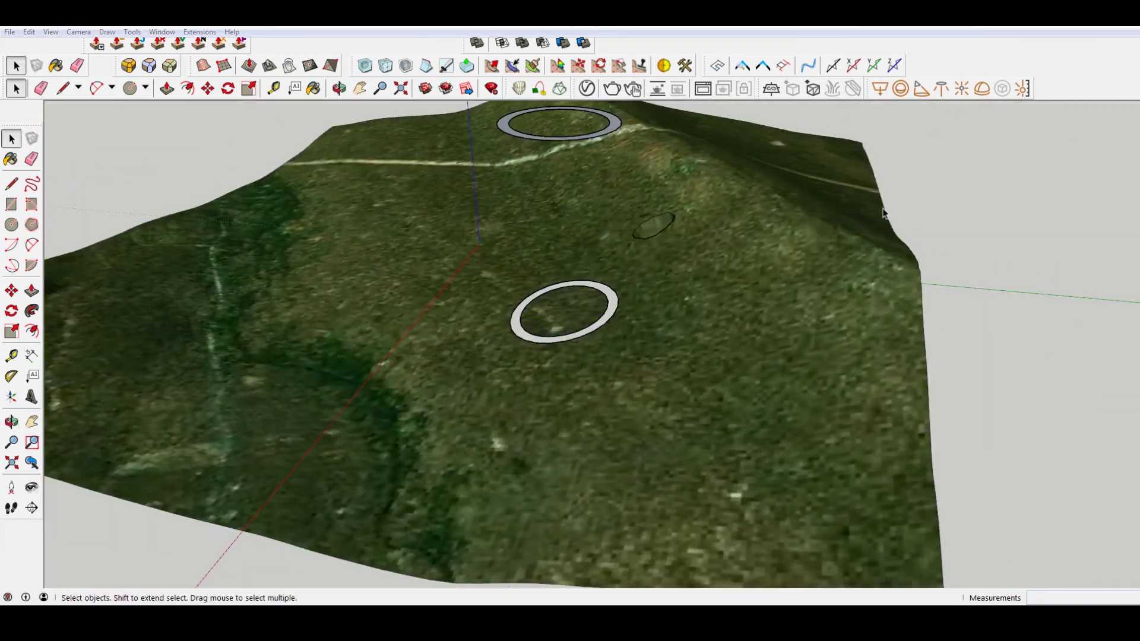